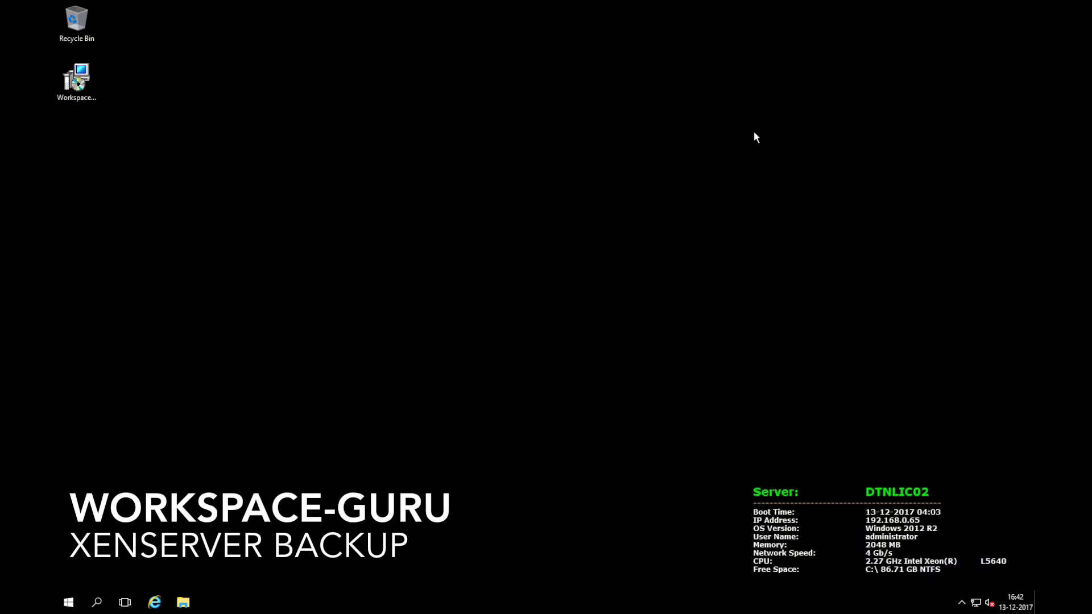
# Install Workspace-Guru-XenServer-Backup.msi and find XenServer Backup under Recently added in Start
pyautogui.click(80, 84)
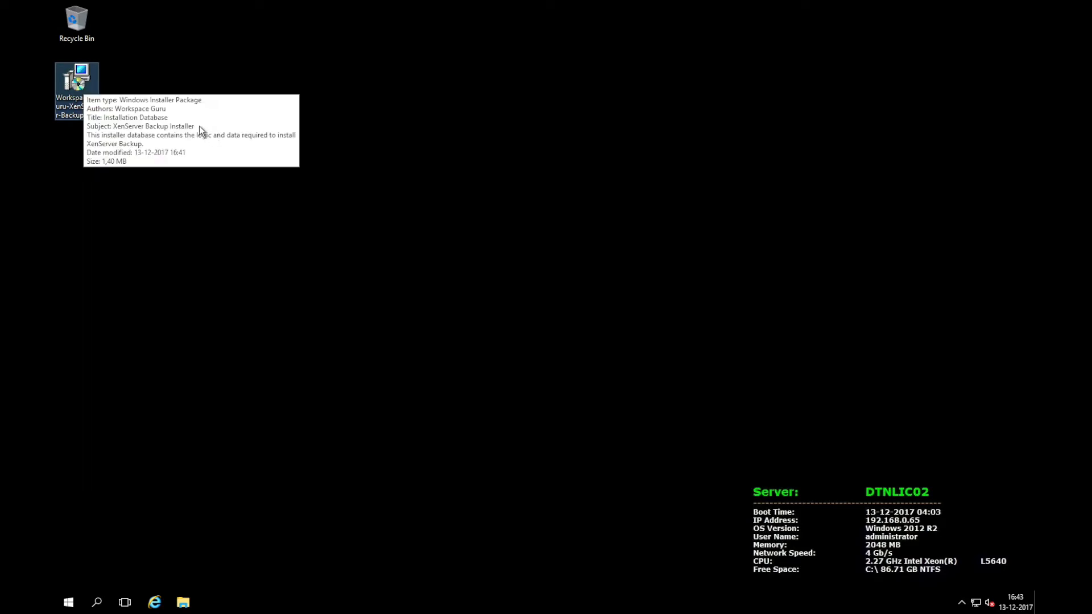
pyautogui.click(156, 122)
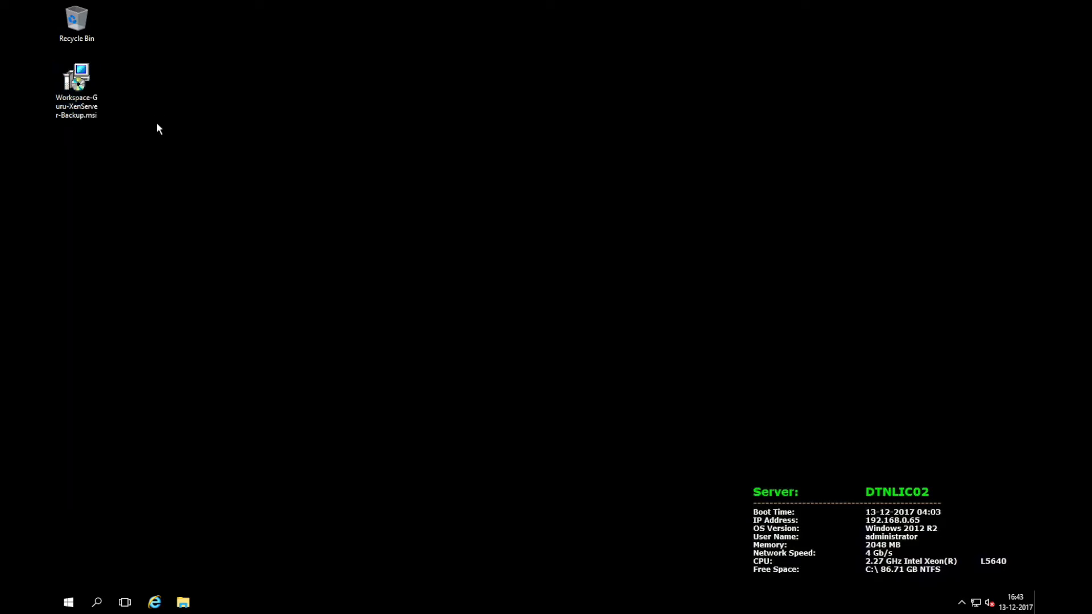
pyautogui.doubleClick(76, 98)
pyautogui.click(69, 602)
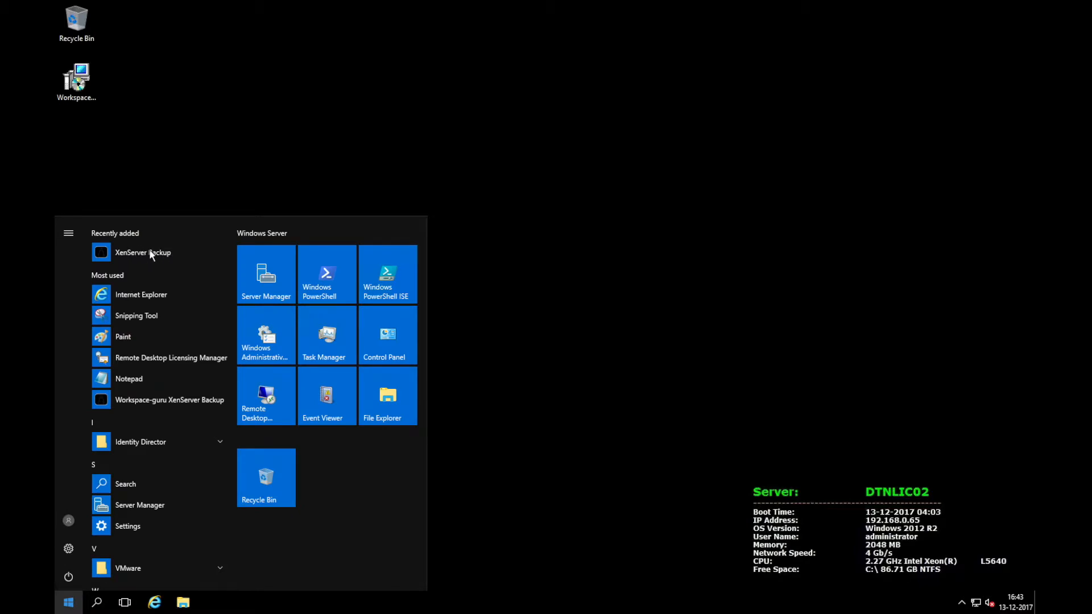
# Launch XenServer Backup, log in to host dtnxs001 with user name and password, and list its VMs
pyautogui.click(151, 252)
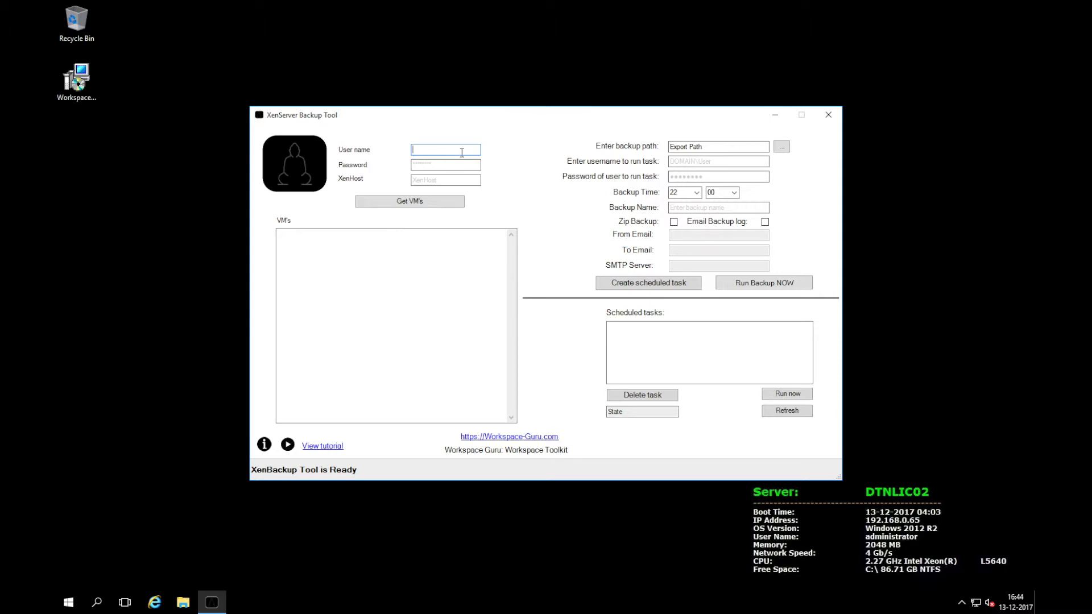
pyautogui.write('oot')
pyautogui.press('Tab')
pyautogui.write('p*******')
pyautogui.press('Tab')
pyautogui.write('dtnxs001')
pyautogui.click(415, 205)
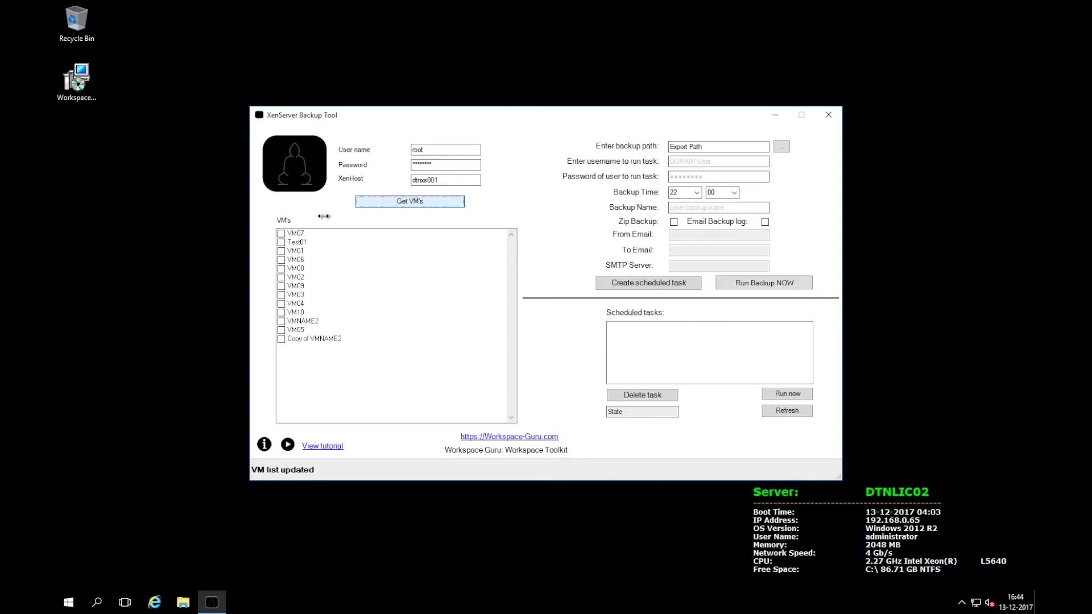
# Tick VM07, Copy of VMNAME2 and VM03, then open the backup path folder picker
pyautogui.click(282, 233)
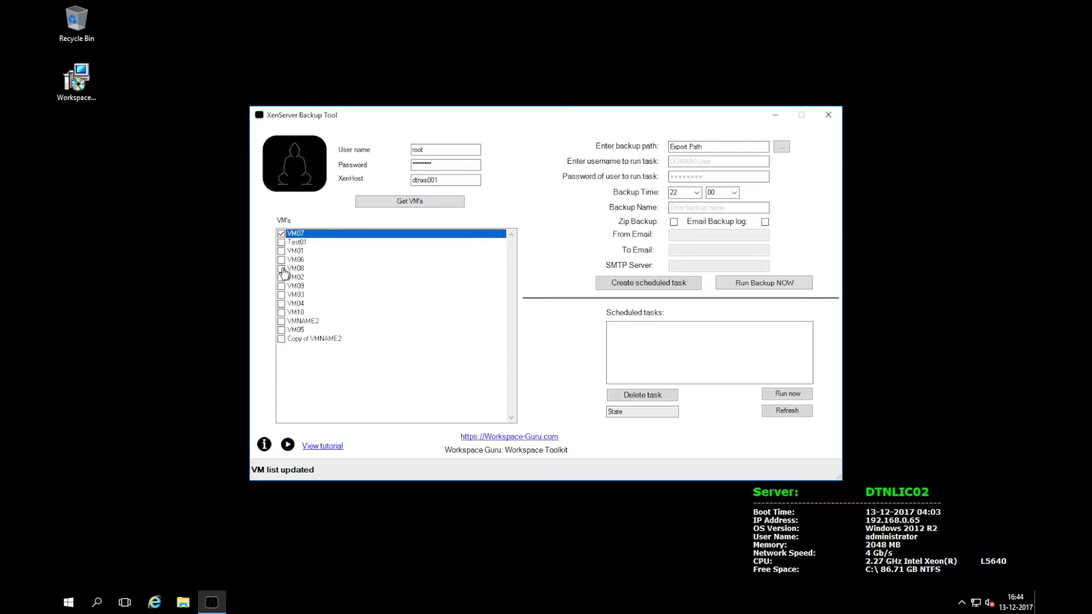
pyautogui.click(282, 340)
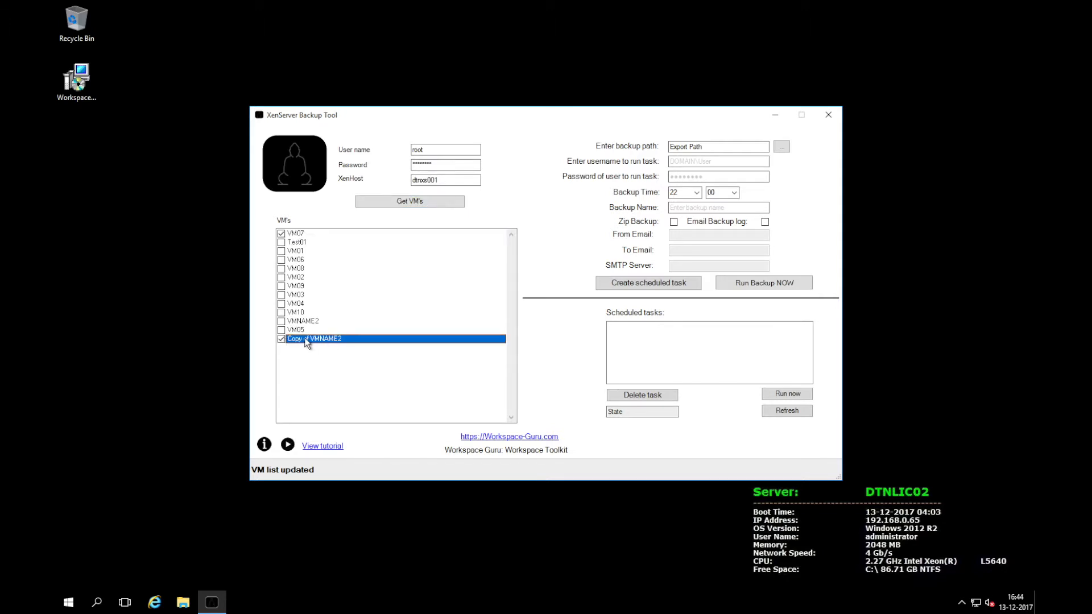
pyautogui.click(281, 295)
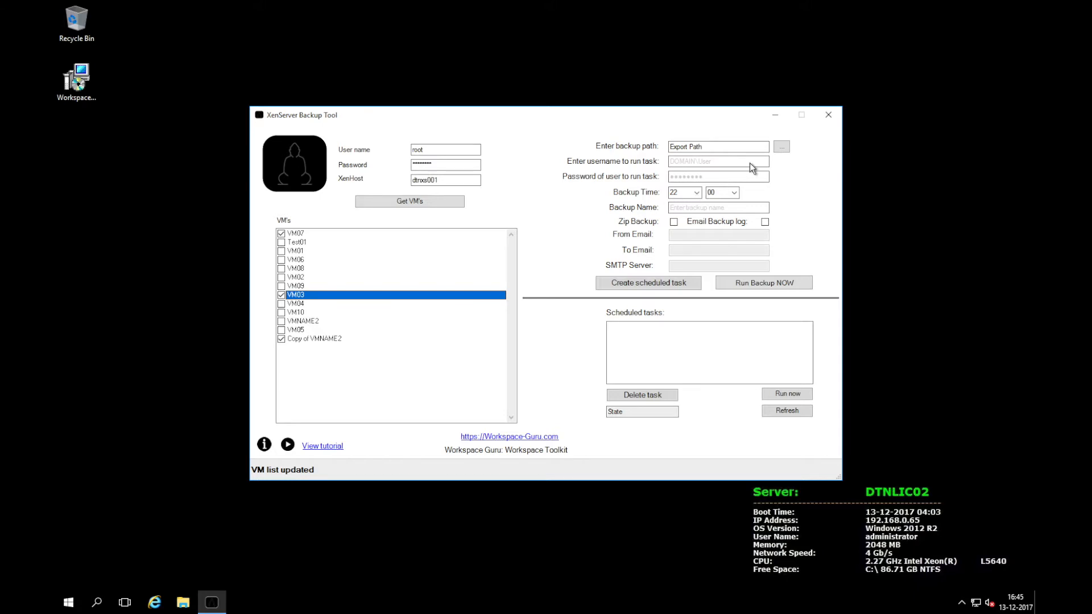
pyautogui.click(781, 147)
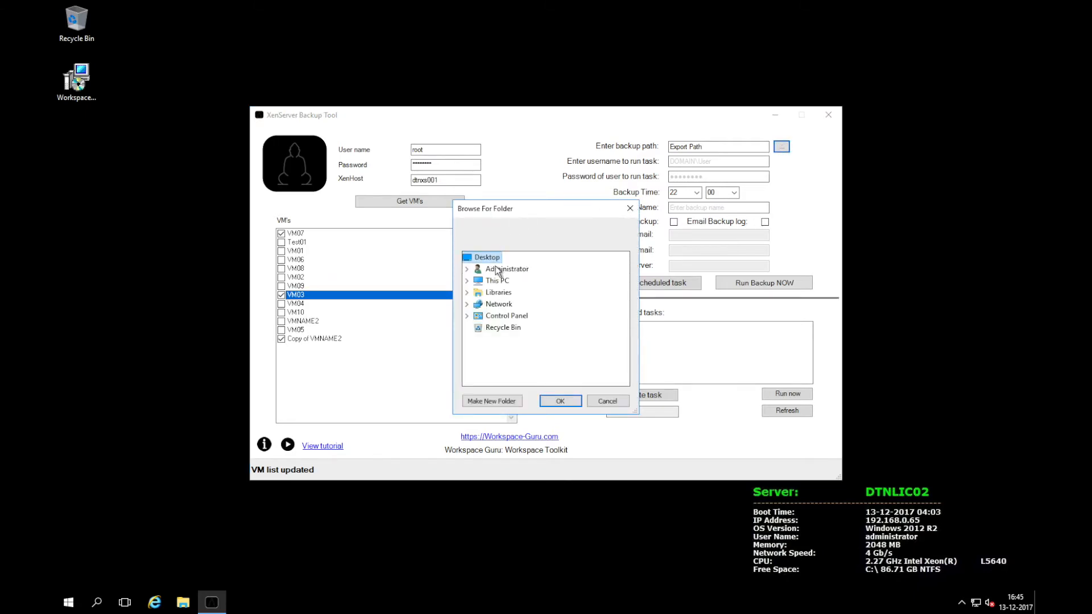
# Back up the selected VMs as a zip to the Desktop
pyautogui.click(560, 401)
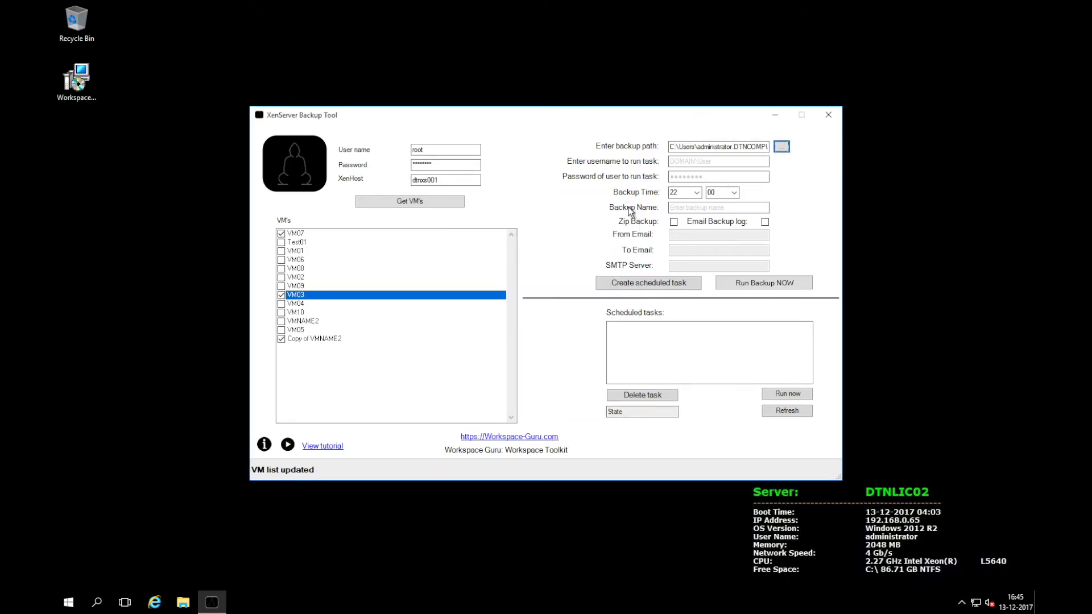
pyautogui.click(680, 221)
pyautogui.click(749, 285)
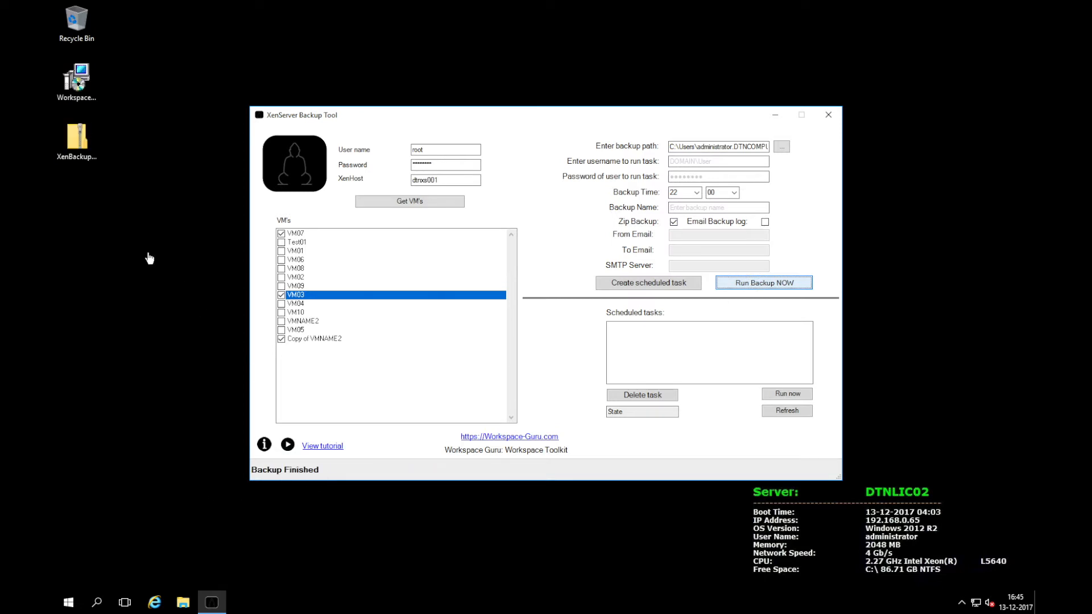
# Check the Copy of VMNAME2 folder inside the XenBackup zip, then enable Email Backup log
pyautogui.doubleClick(79, 142)
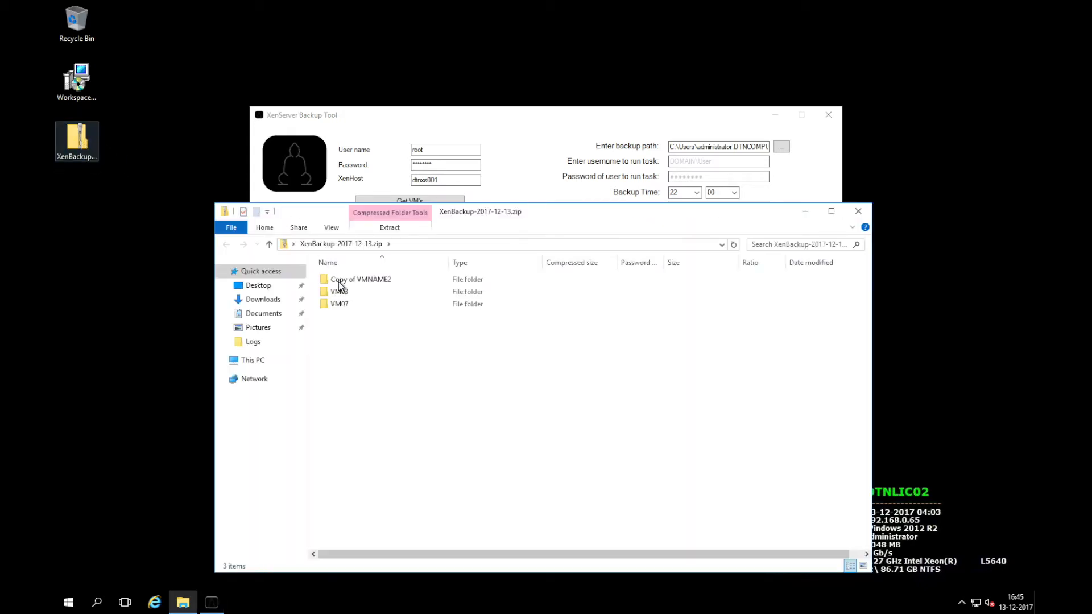
pyautogui.doubleClick(349, 280)
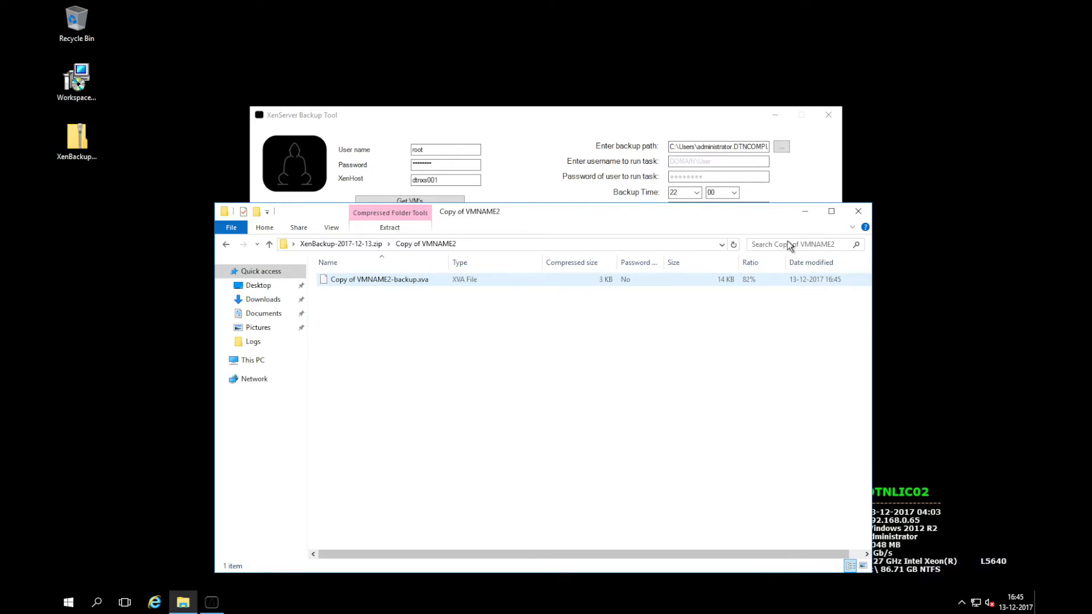
pyautogui.click(860, 212)
pyautogui.click(765, 222)
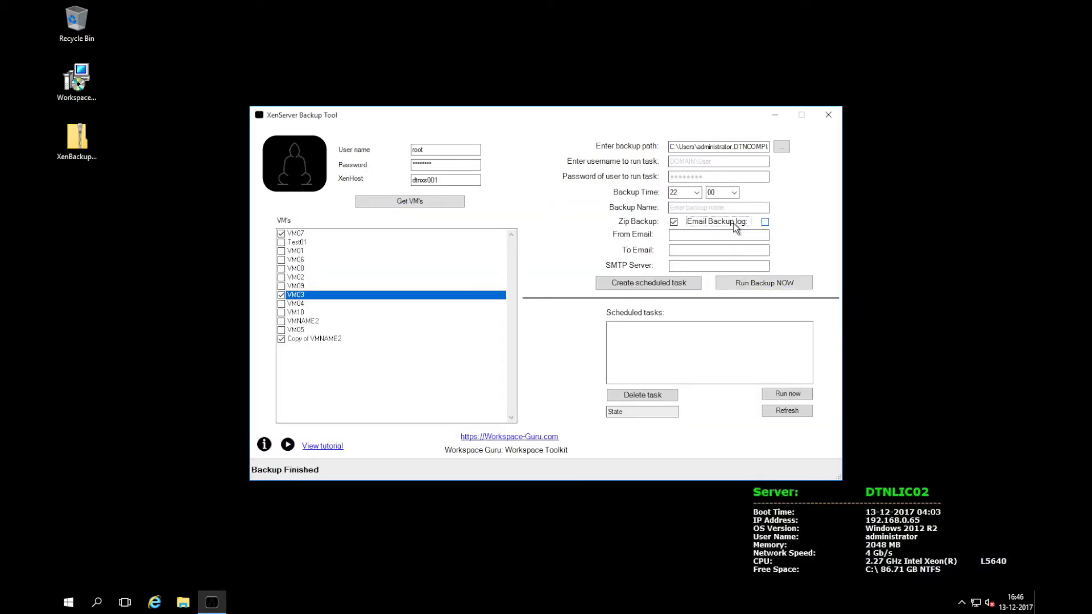
# Enter the sender and recipient e-mail addresses and SMTP server dtnsyn02, then rerun the backup
pyautogui.click(725, 236)
pyautogui.write('backup')
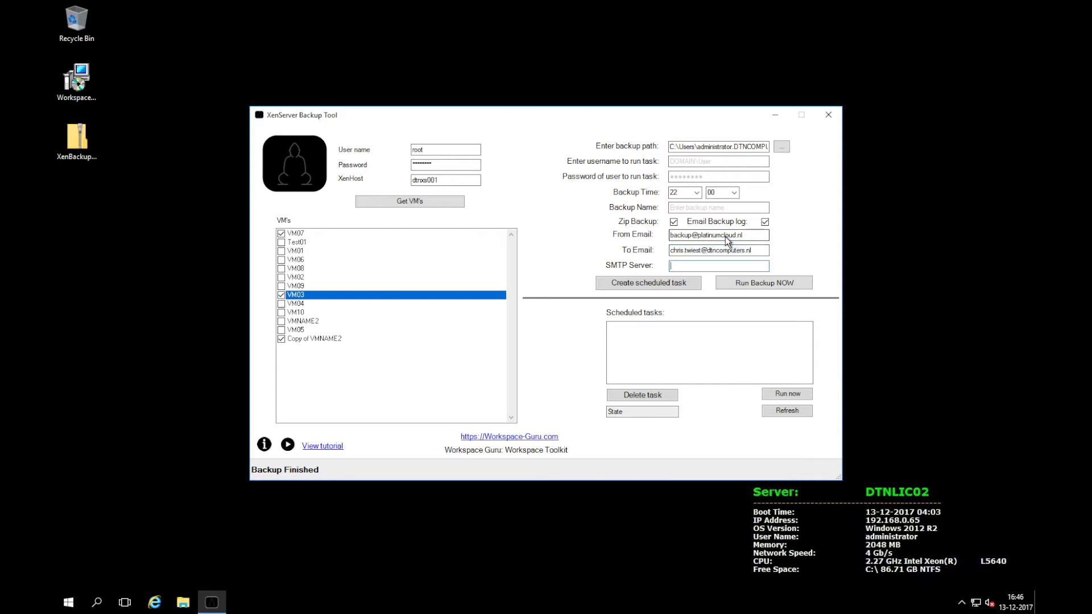
pyautogui.write('dtnsyn02')
pyautogui.click(755, 281)
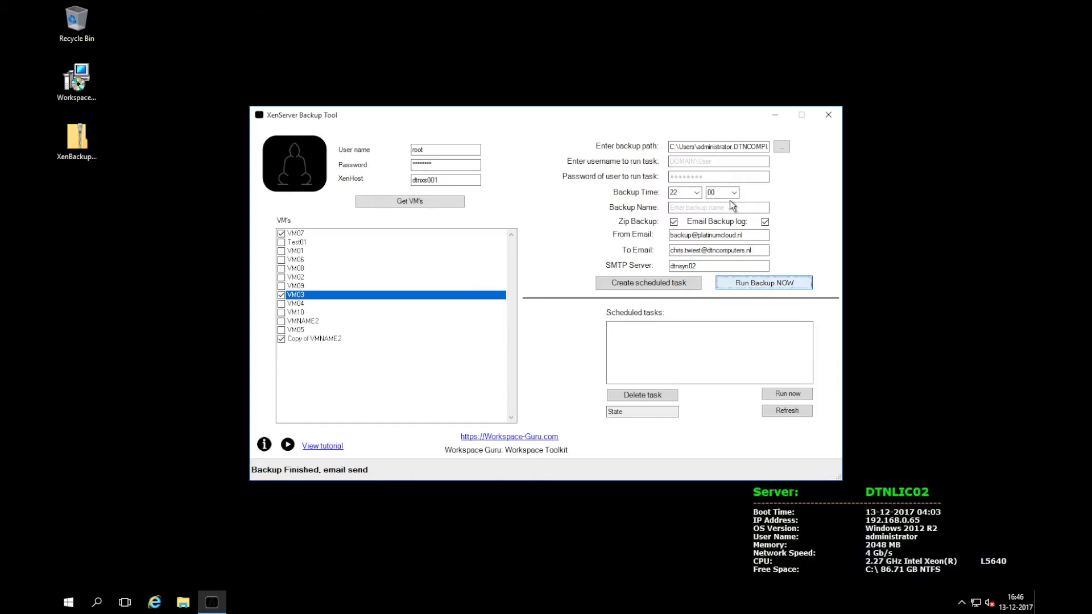
pyautogui.click(683, 162)
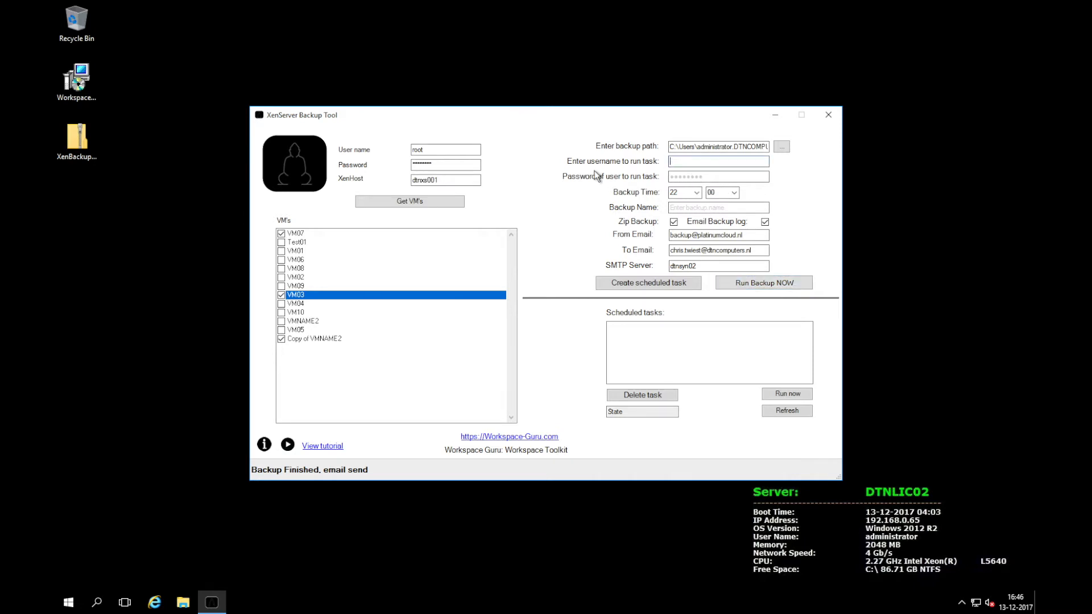
# Enter the domain administrator account and its password as the task's run-as user
pyautogui.write('DTNCOMPUTERS\\administrator')
pyautogui.press('Tab')
pyautogui.write('*******')
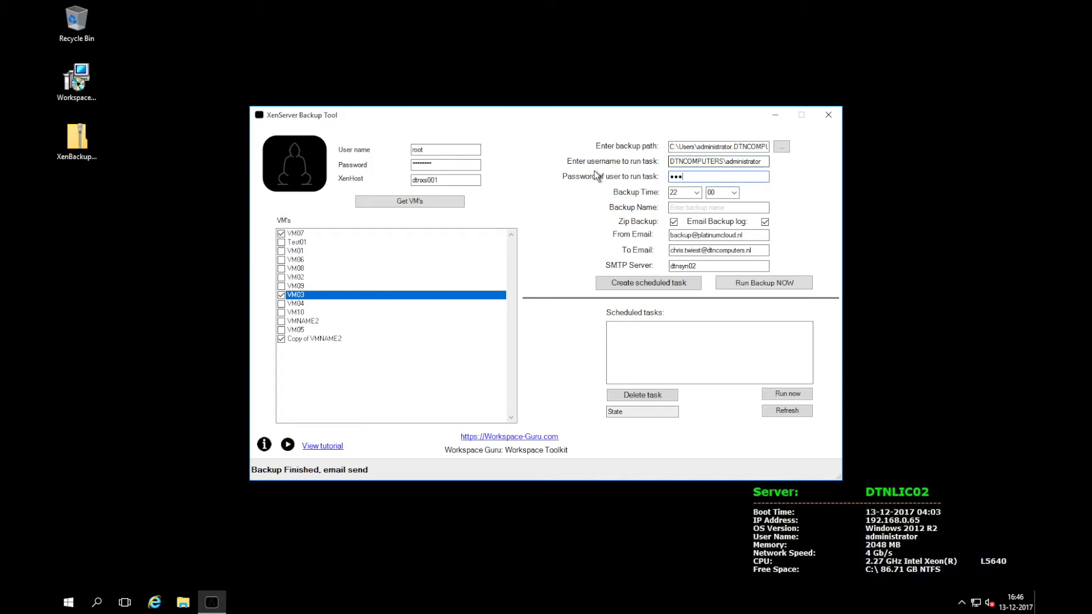
pyautogui.write('*')
# Set the backup time to 21:30 and name the backup 'Windows Backup'
pyautogui.click(696, 192)
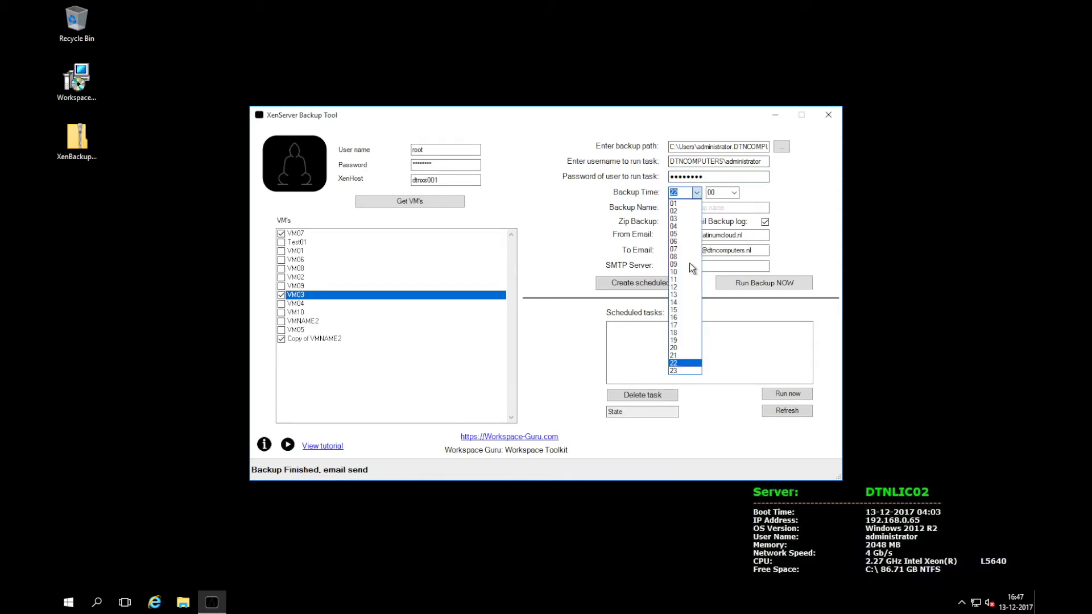
pyautogui.click(677, 355)
pyautogui.click(732, 193)
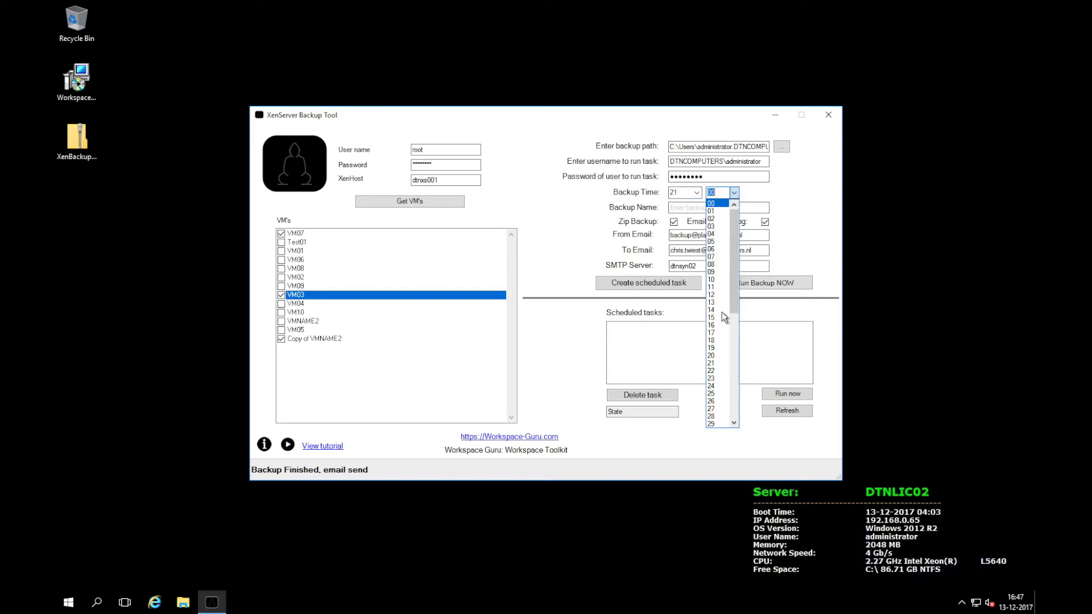
pyautogui.scroll(-4, 714, 366)
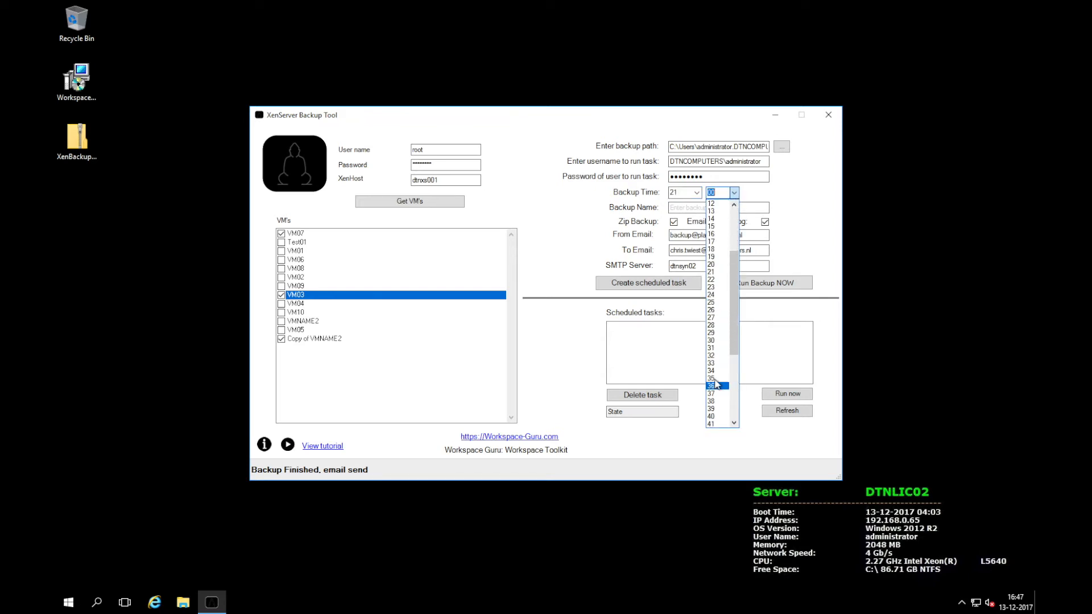
pyautogui.click(715, 340)
pyautogui.click(710, 209)
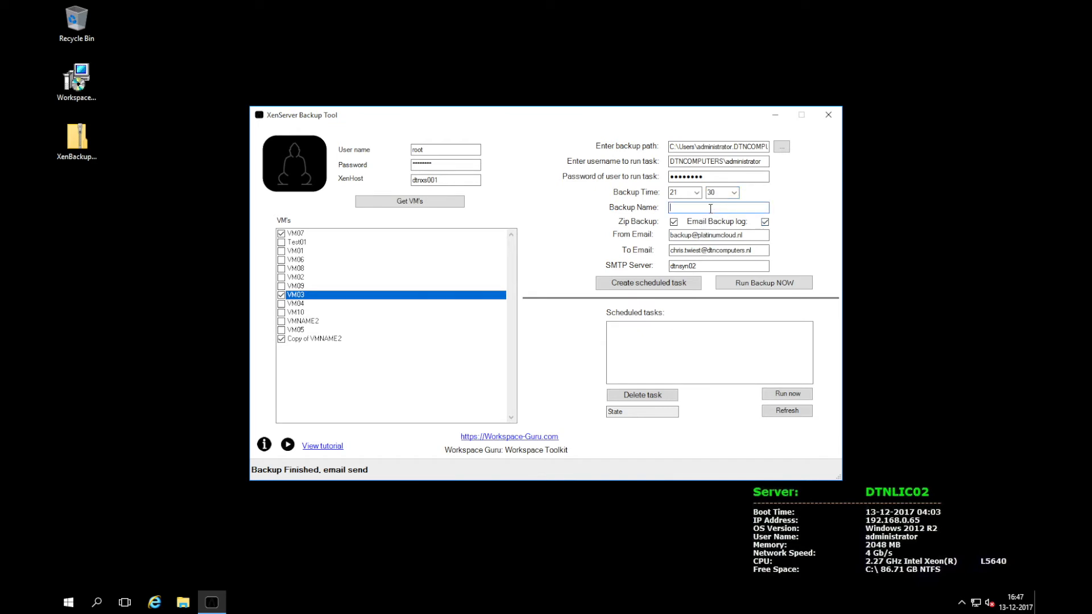
pyautogui.write('Windows Backup')
# Create the scheduled task XenServer_Backup_21_30-Windows-Backup and run it now
pyautogui.click(663, 285)
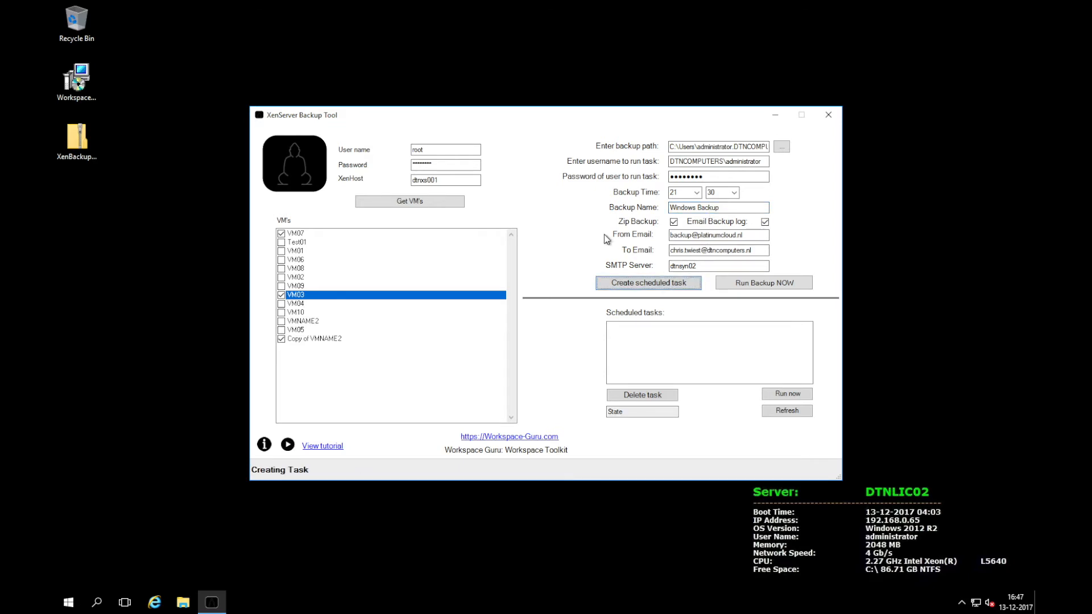
pyautogui.click(603, 338)
pyautogui.click(697, 331)
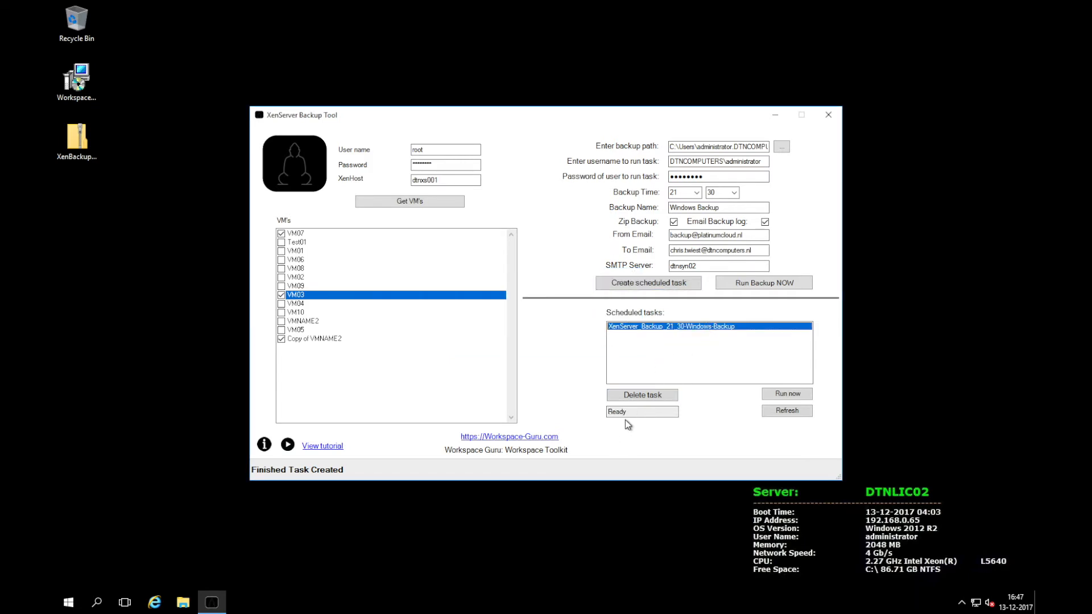
pyautogui.click(796, 397)
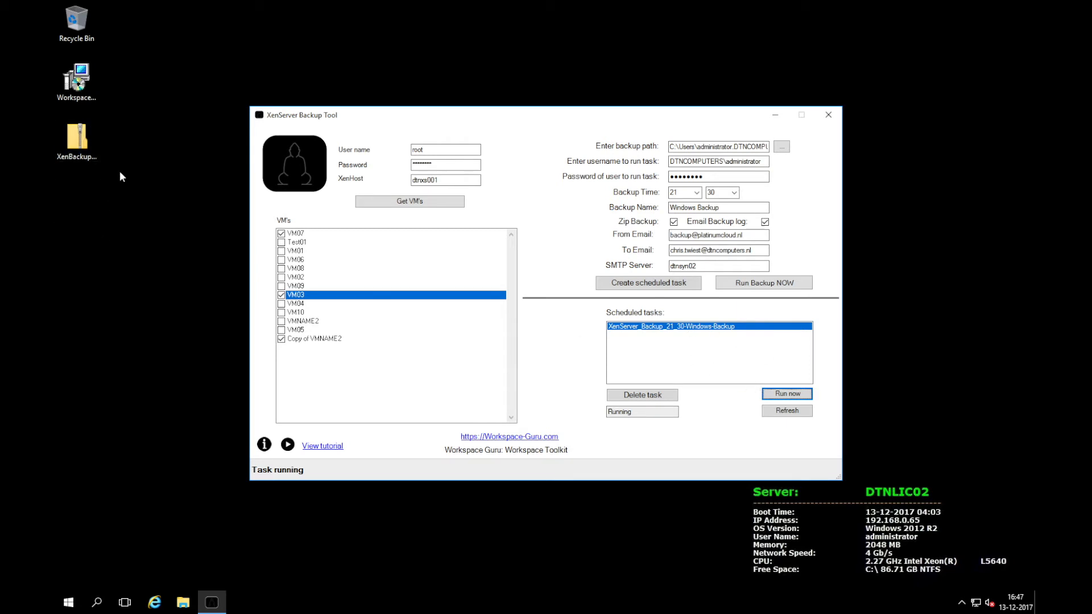
# Open the XenBackup-2017-12-13 zip on the desktop to check it, then close it
pyautogui.doubleClick(78, 142)
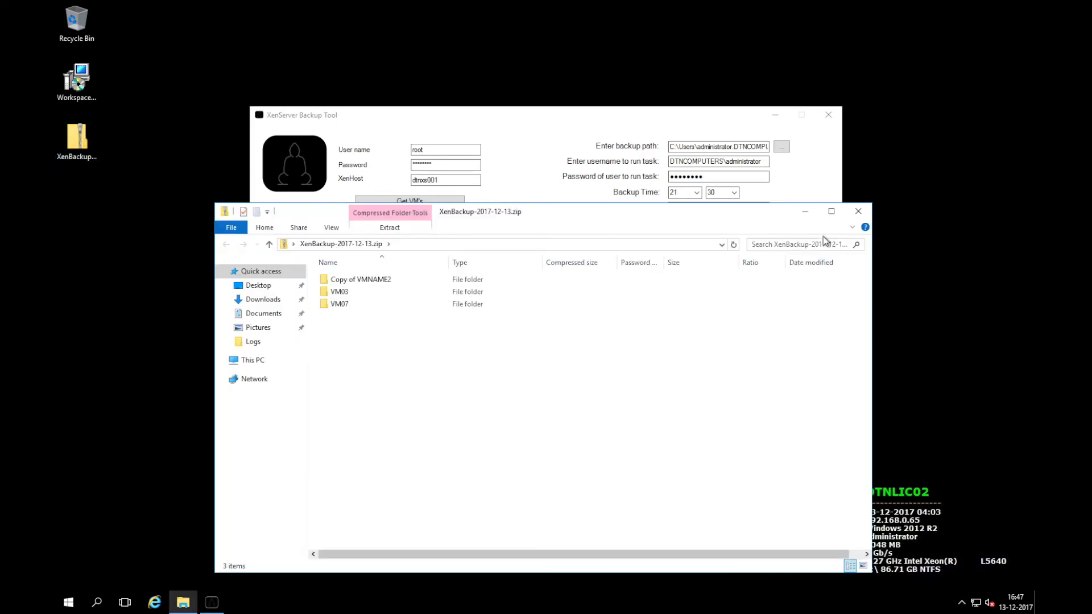
pyautogui.click(858, 211)
pyautogui.click(79, 139)
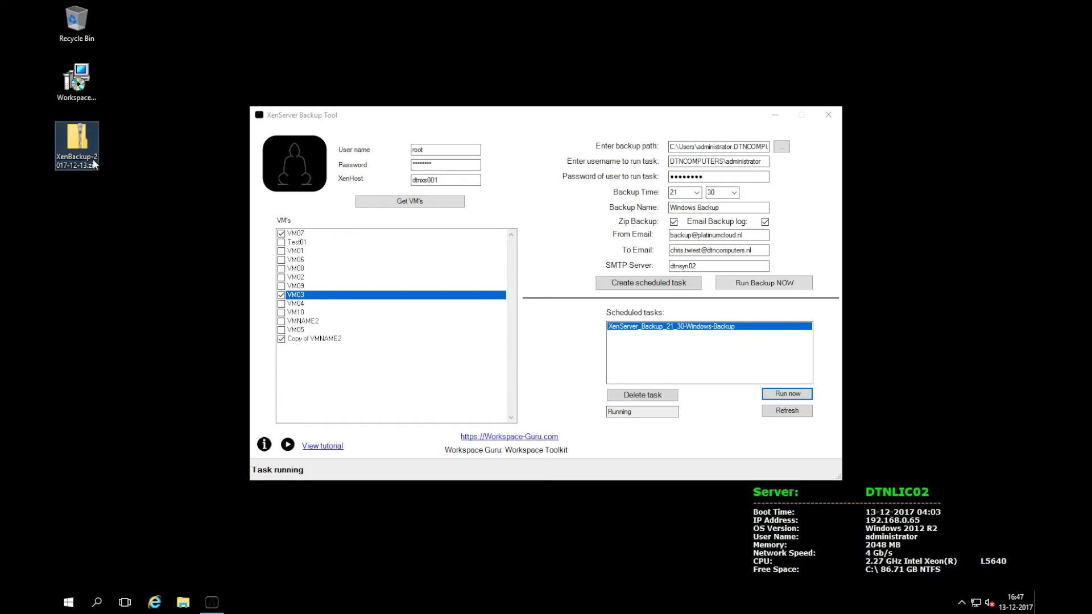
pyautogui.moveTo(97, 173)
# Refresh the task, delete it, and recreate XenServer_Backup_21_30-Windows-Backup
pyautogui.click(788, 411)
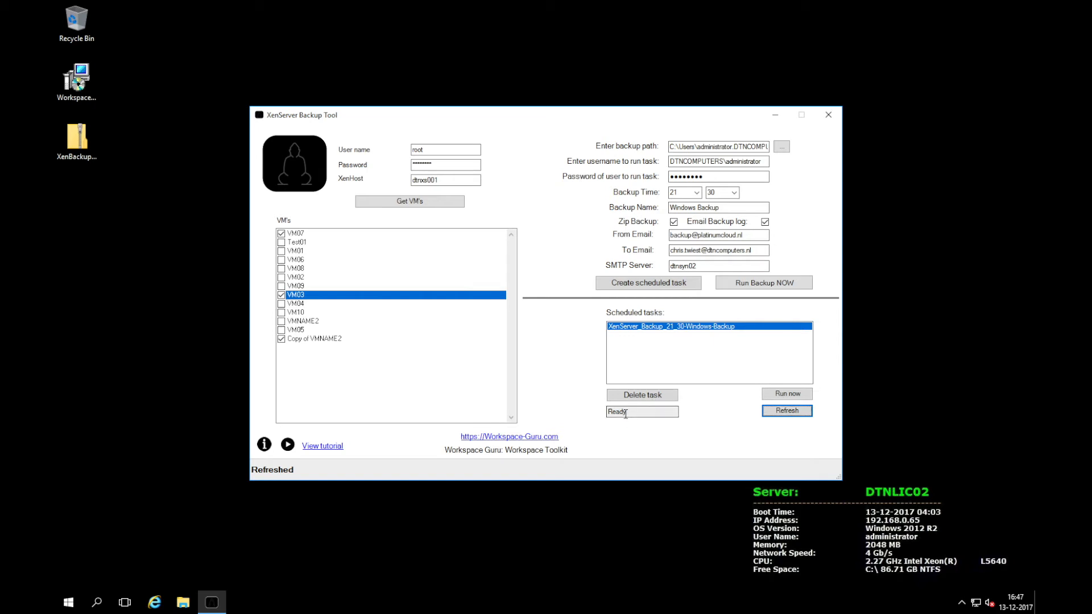
pyautogui.click(646, 394)
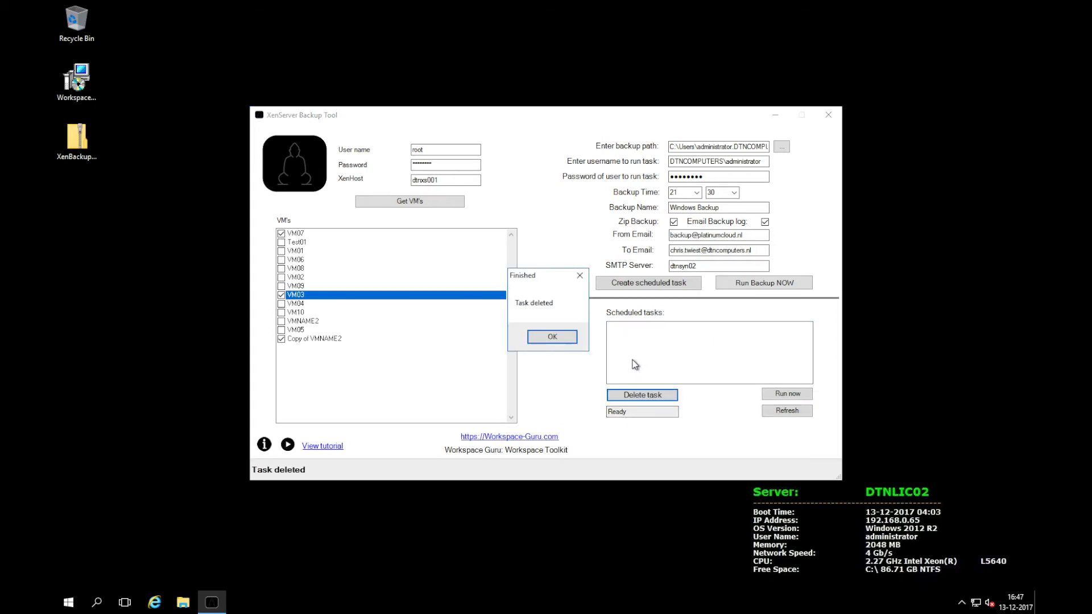
pyautogui.click(569, 342)
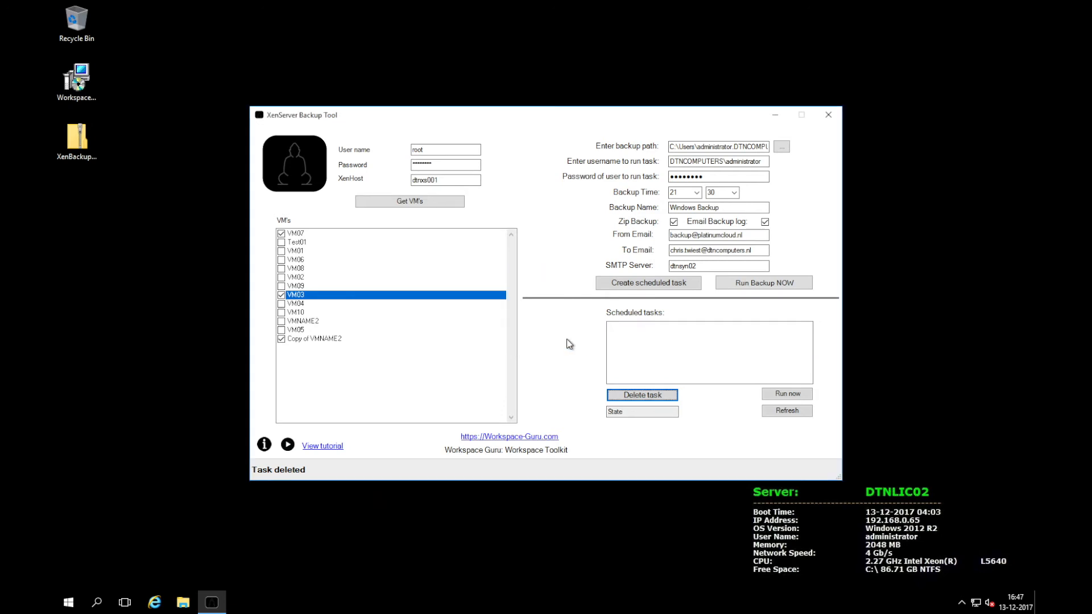
pyautogui.click(635, 289)
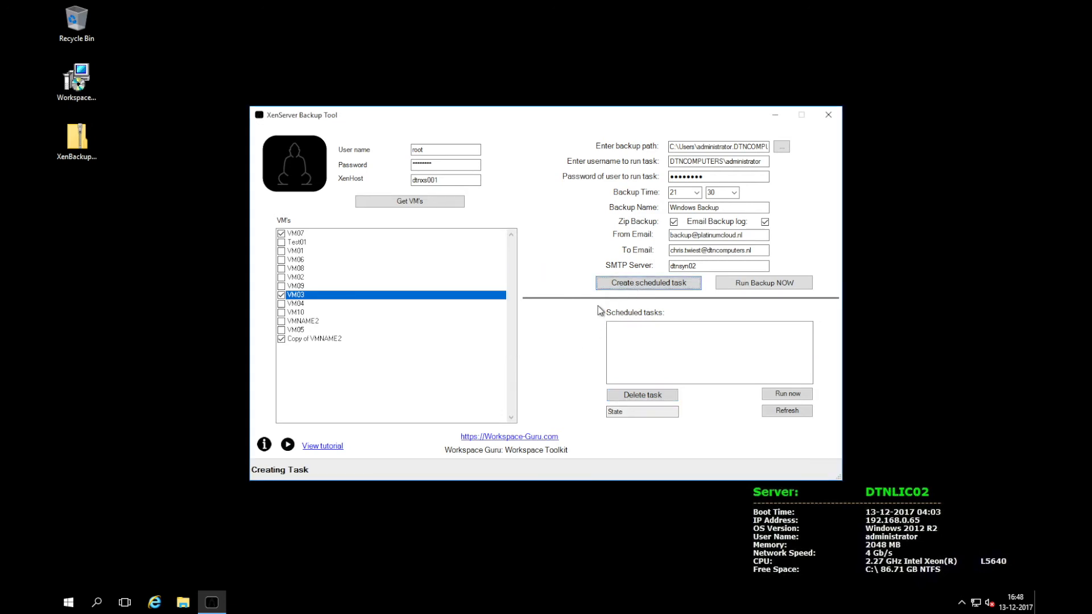
pyautogui.click(604, 338)
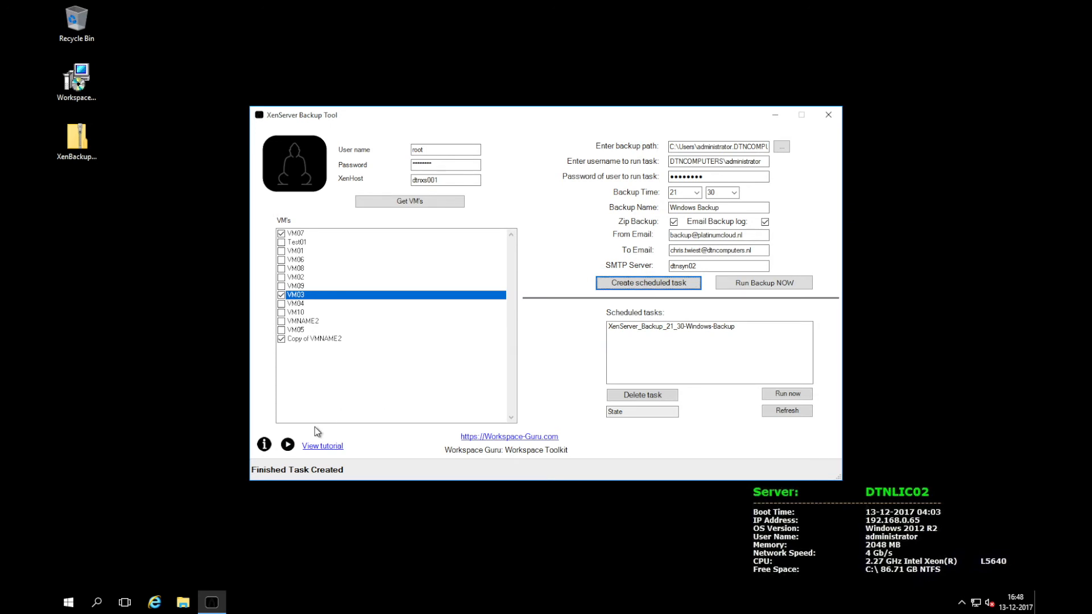
# Browse in File Explorer to C:\ProgramData\Workspace-Guru\XenServer-Backup\Backup_Logs
pyautogui.click(183, 603)
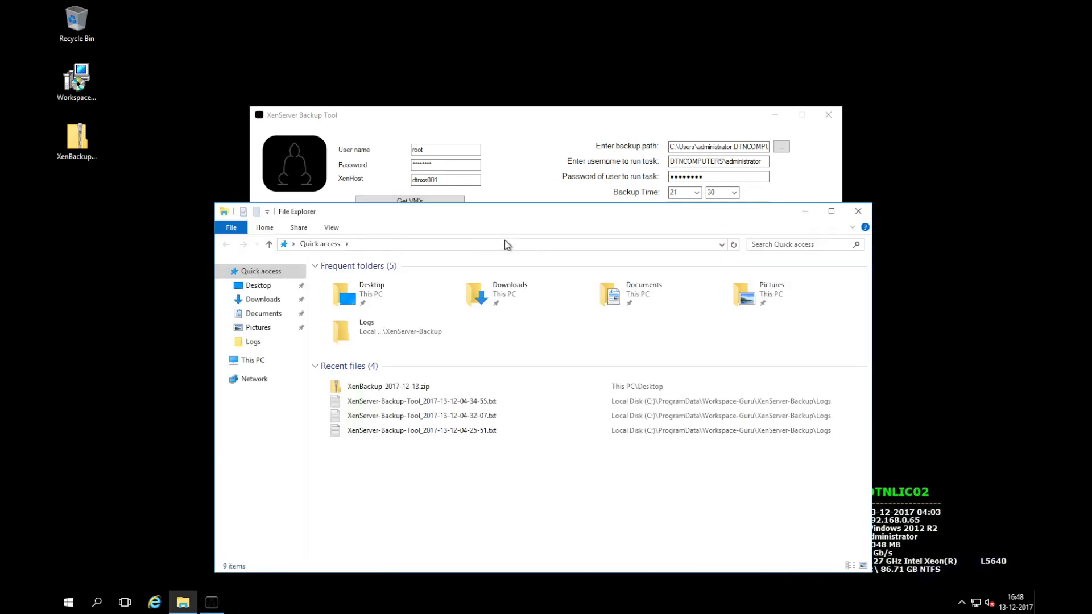
pyautogui.click(259, 364)
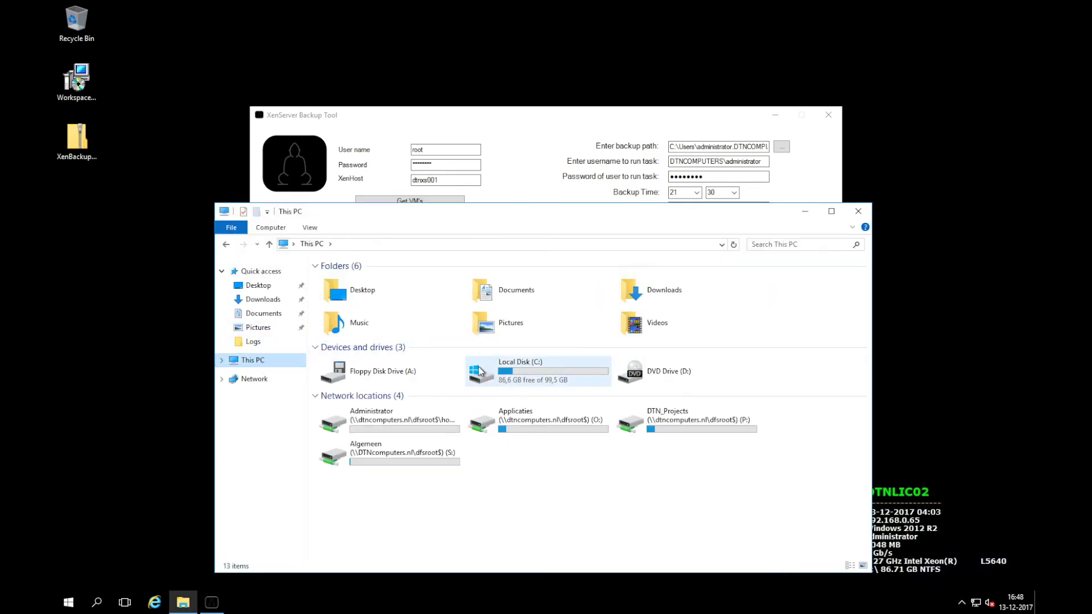
pyautogui.doubleClick(495, 371)
pyautogui.doubleClick(366, 341)
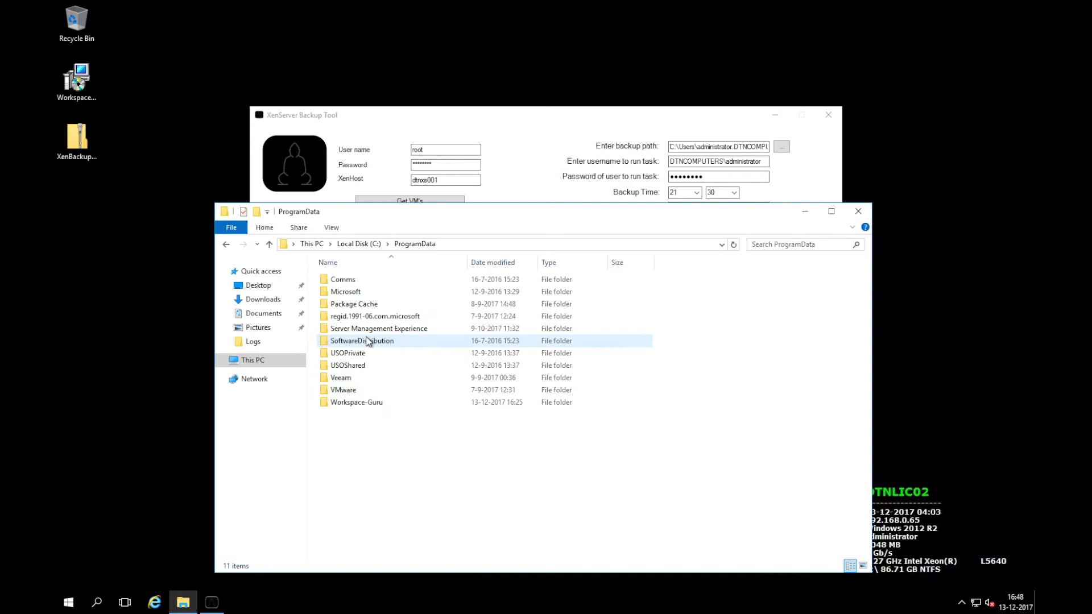
pyautogui.doubleClick(377, 405)
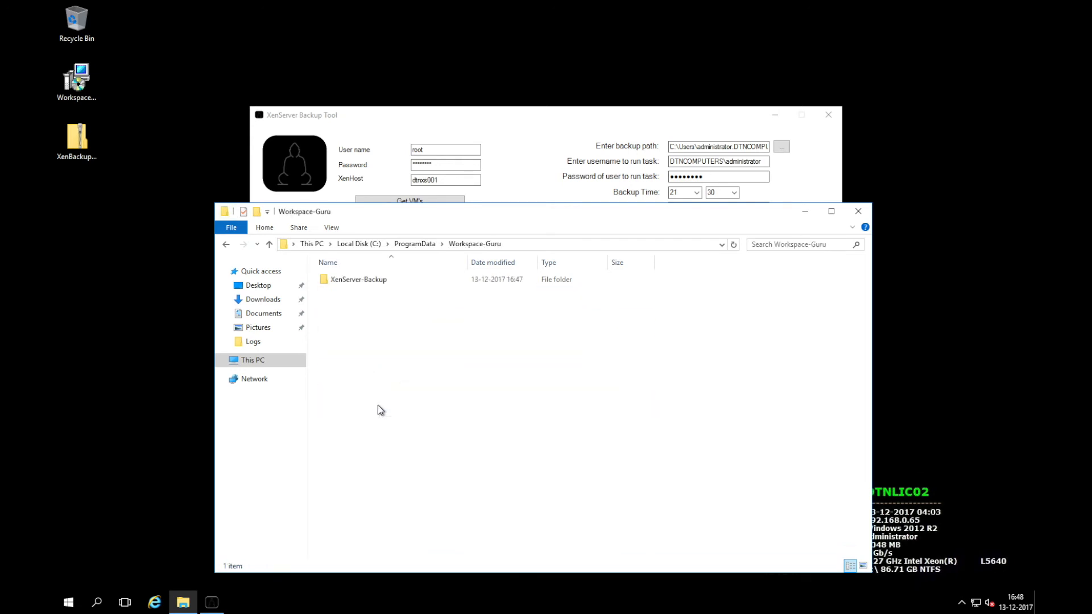
pyautogui.doubleClick(371, 284)
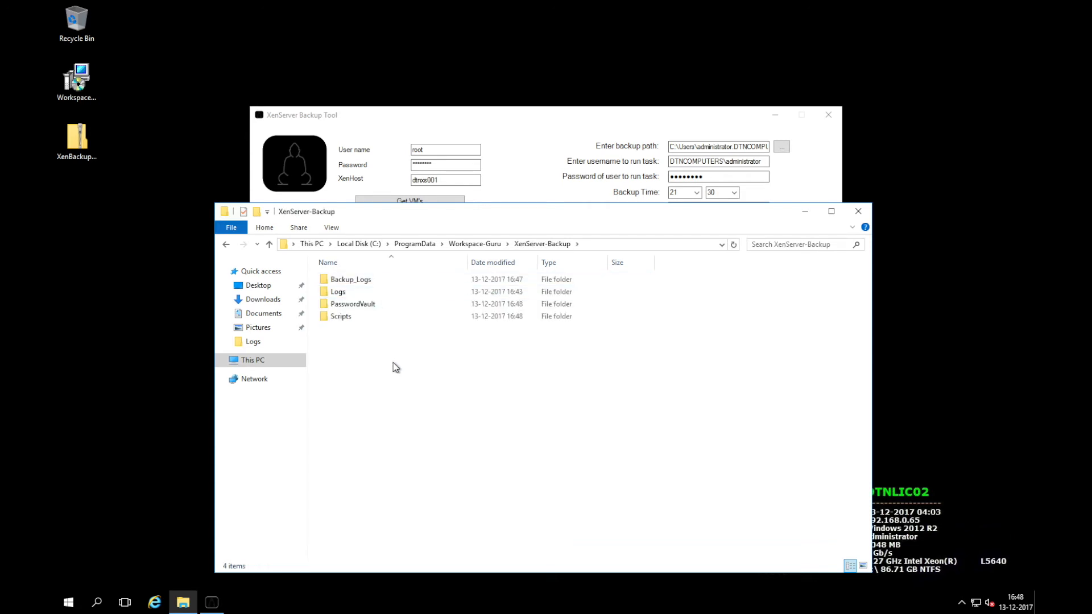
pyautogui.doubleClick(370, 280)
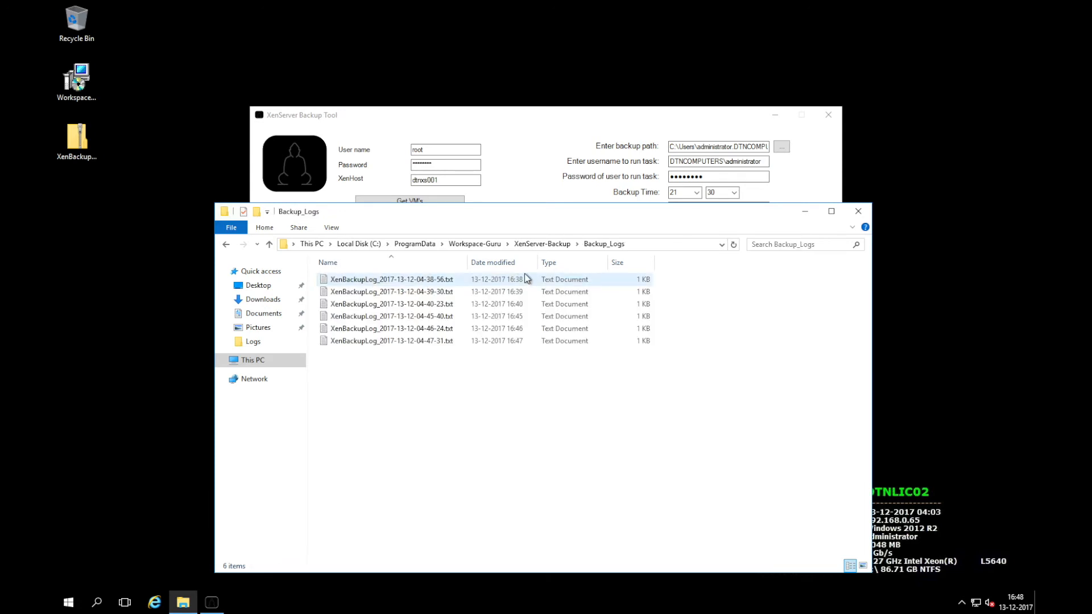
# Review the newest backup log by date modified, then open the Logs folder
pyautogui.click(499, 262)
pyautogui.doubleClick(444, 280)
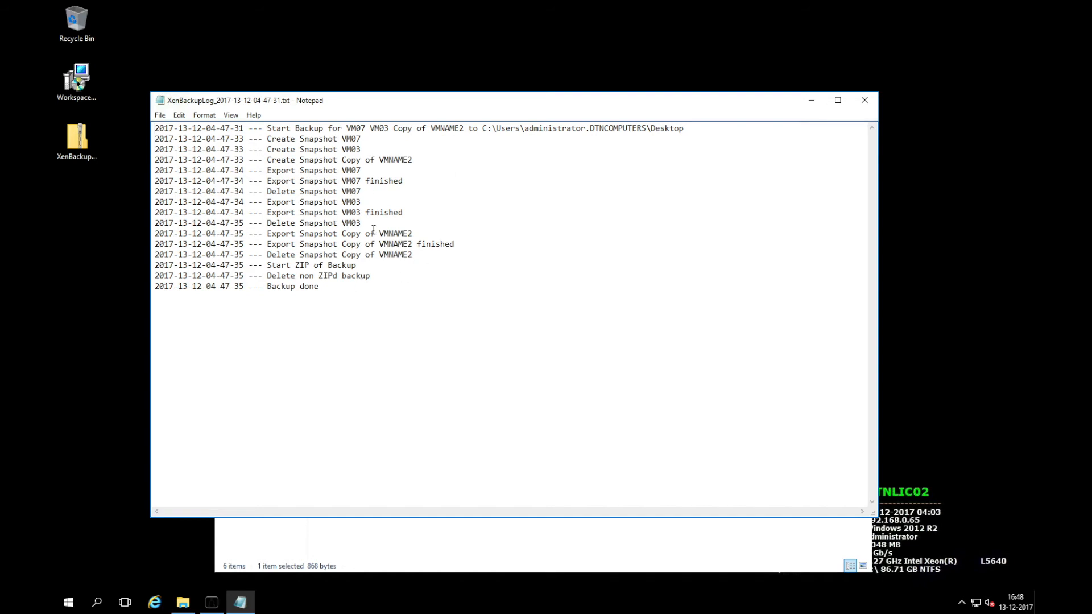
pyautogui.click(873, 101)
pyautogui.click(556, 243)
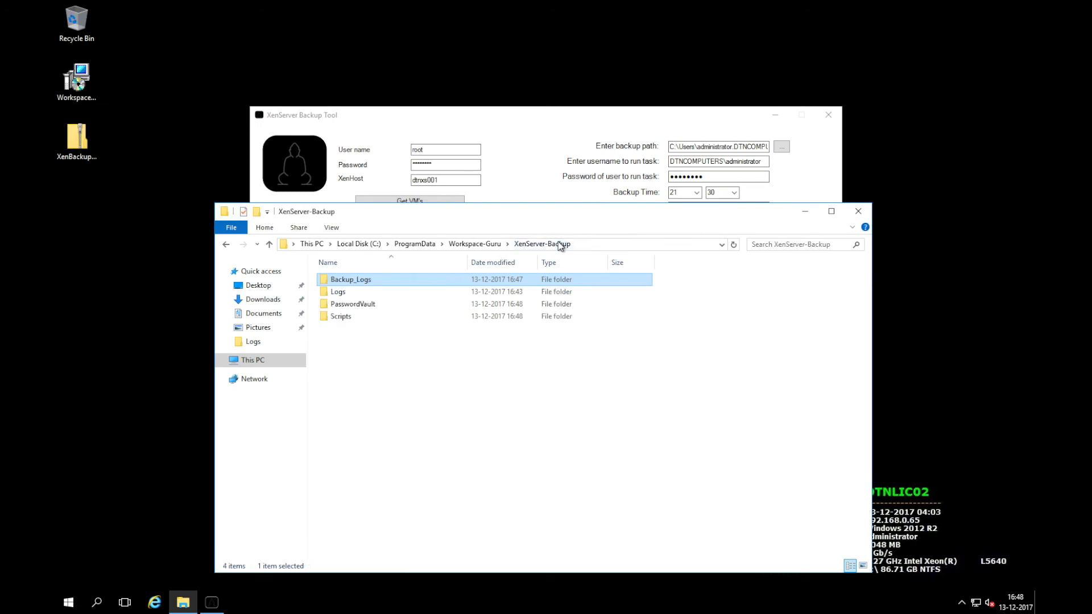
pyautogui.doubleClick(350, 292)
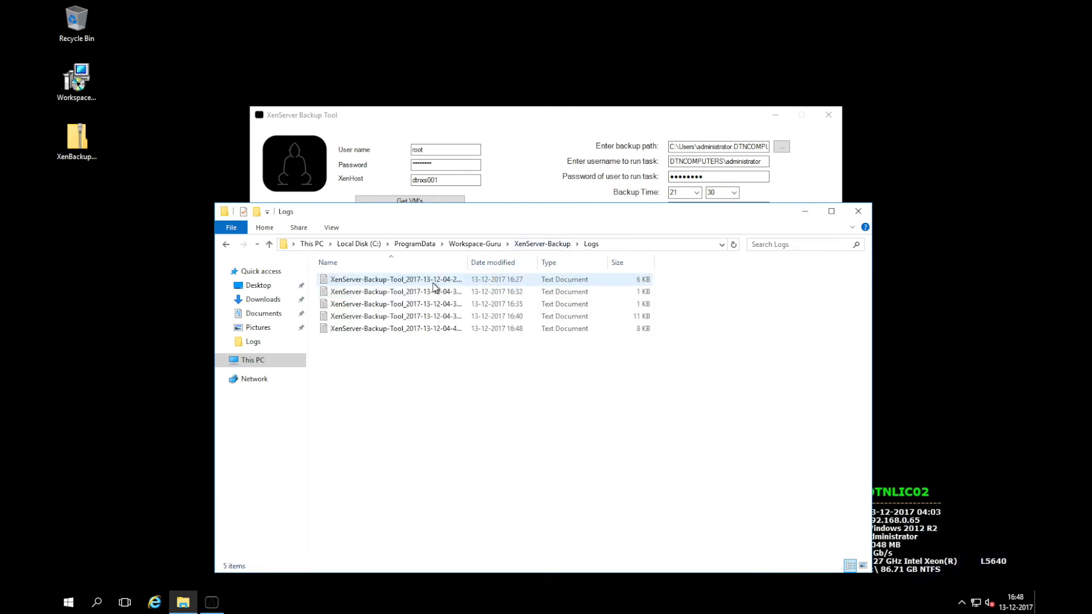
pyautogui.click(528, 177)
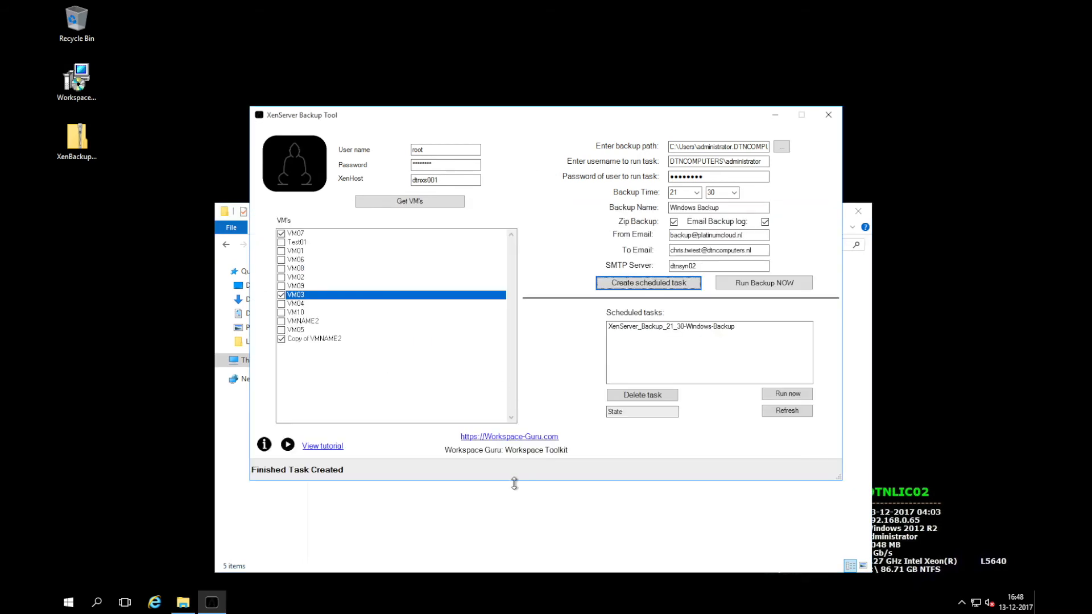
# Remove one character from the task user's password and retry creating the scheduled task, dismissing the error
pyautogui.click(518, 502)
pyautogui.click(584, 127)
pyautogui.click(719, 175)
pyautogui.press('BackSpace')
pyautogui.click(644, 284)
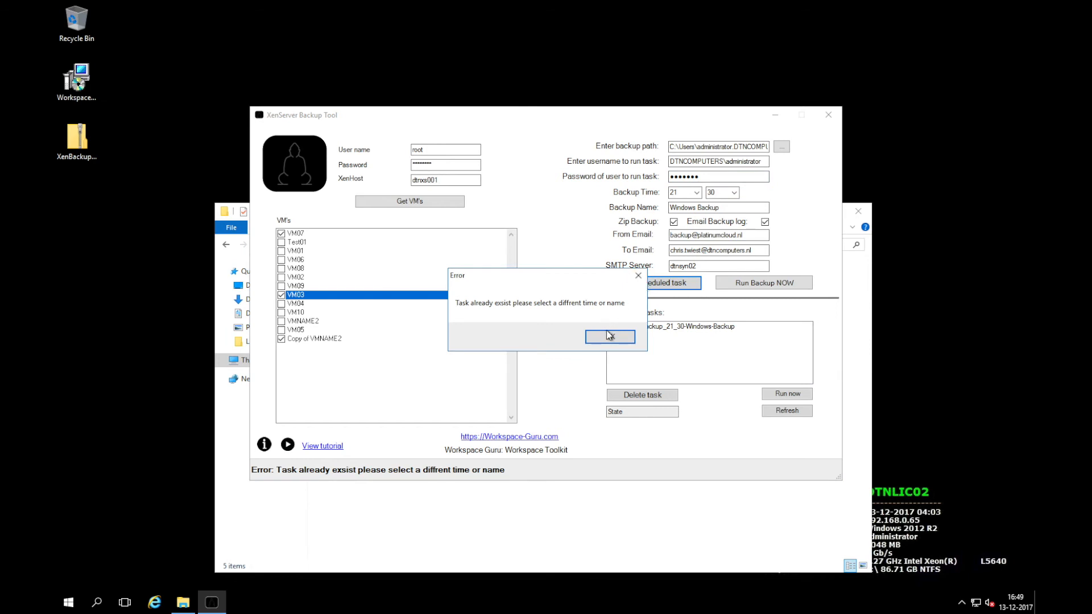
pyautogui.click(610, 337)
# Rename the backup to Windows Backup2 and retry the task, which fails with a check-log error
pyautogui.click(727, 208)
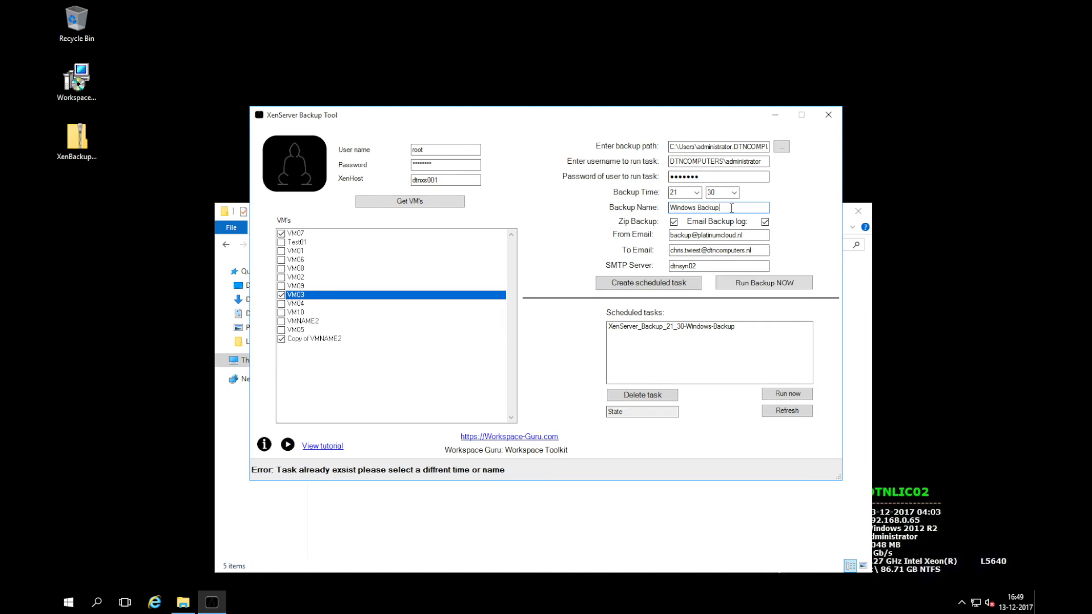
pyautogui.write('2')
pyautogui.click(663, 284)
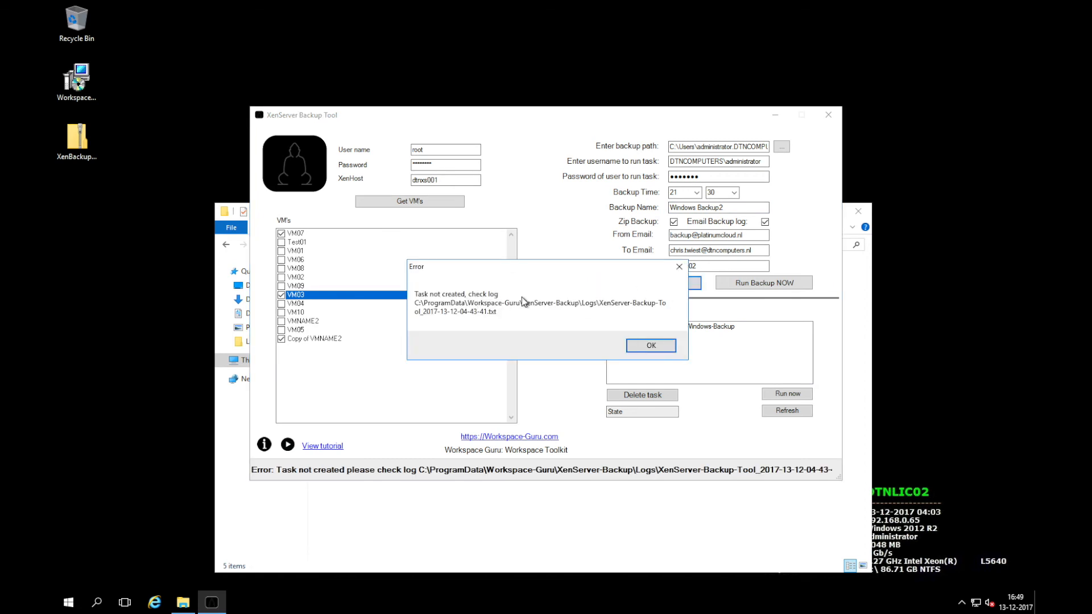
pyautogui.click(652, 342)
pyautogui.click(528, 527)
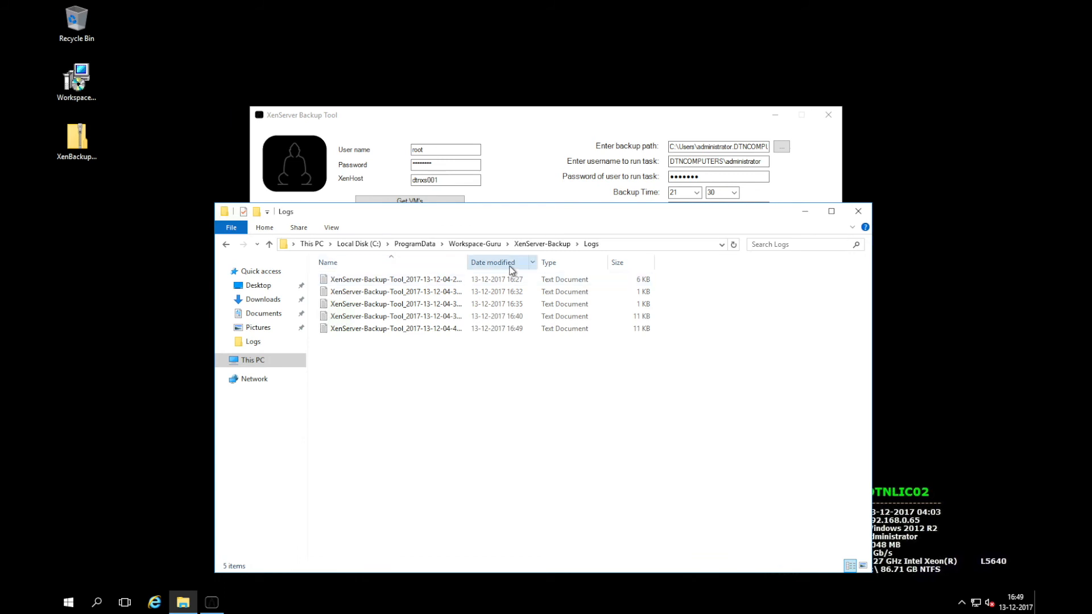
# Read the latest tool log, locating the incorrect user name or password error
pyautogui.doubleClick(447, 279)
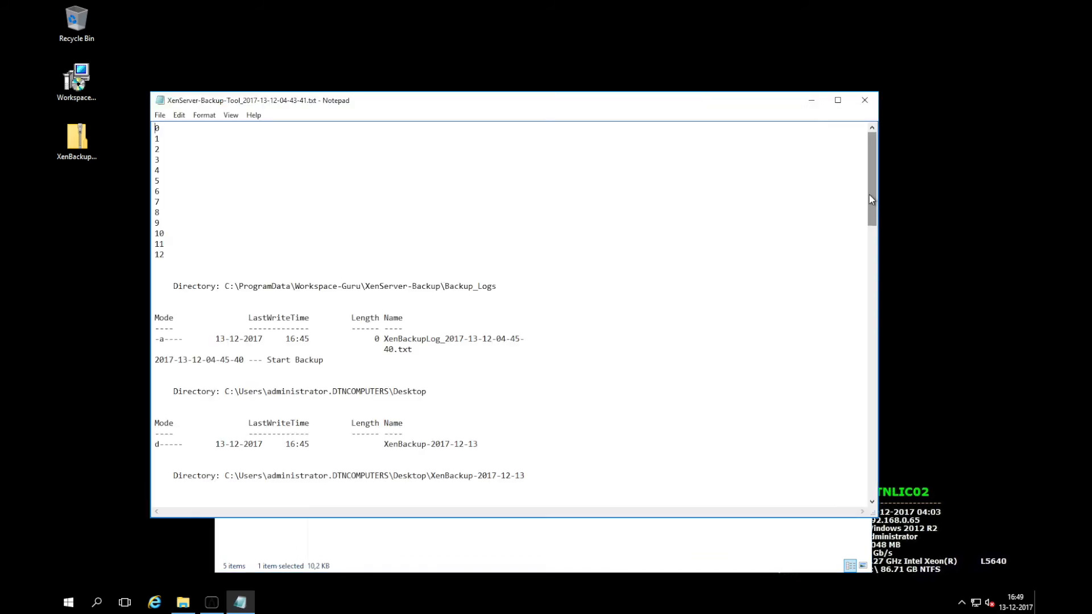
pyautogui.moveTo(868, 198); pyautogui.dragTo(872, 455)
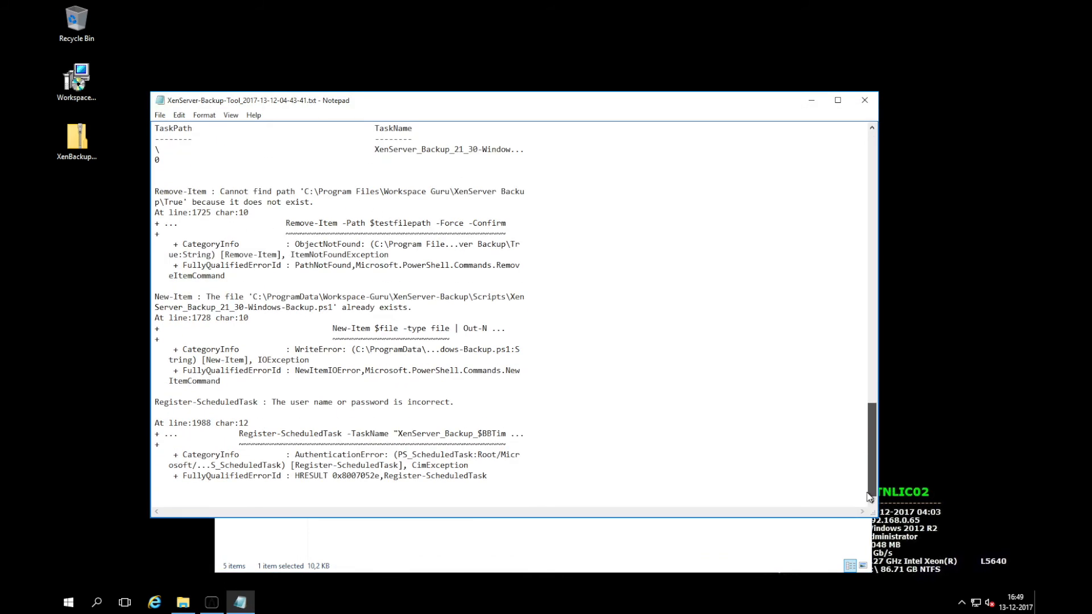
pyautogui.moveTo(298, 395); pyautogui.dragTo(455, 404)
pyautogui.click(457, 417)
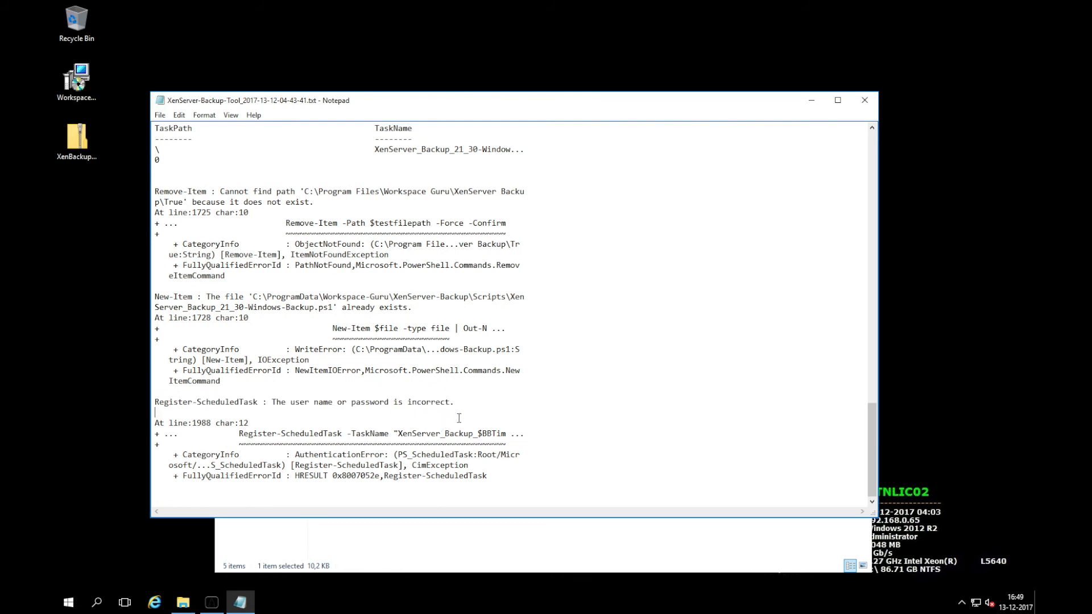
pyautogui.click(864, 100)
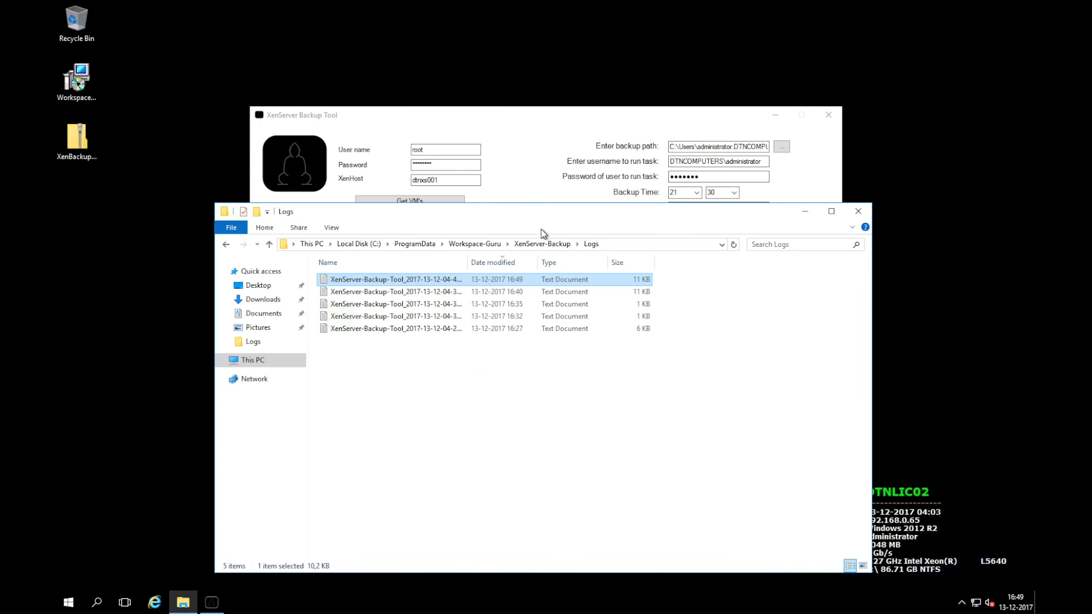
# Inspect the saved password file in the PasswordVault folder in Notepad, then close it
pyautogui.click(544, 244)
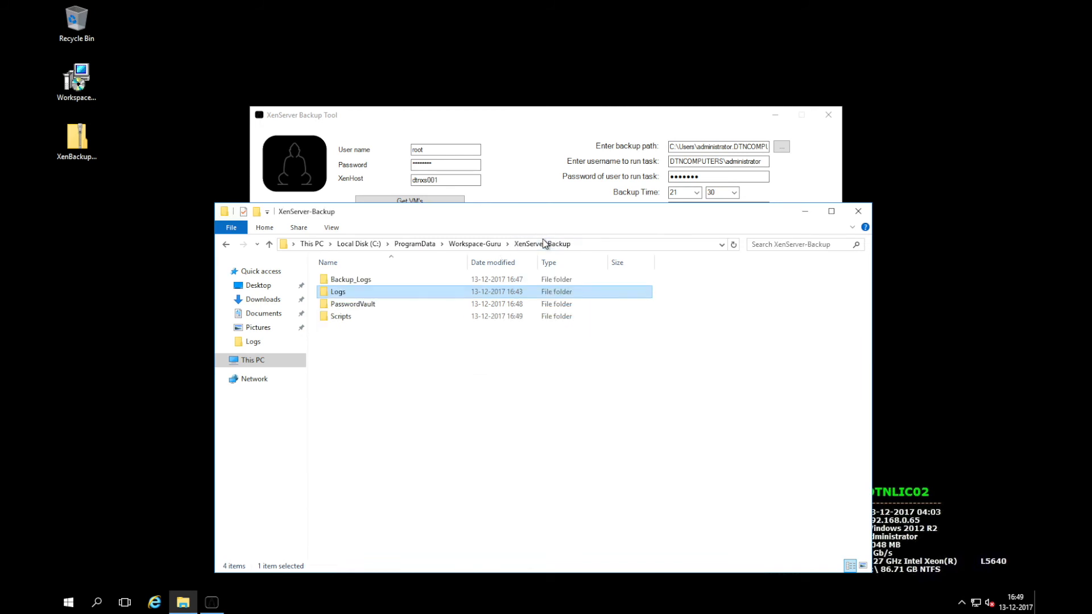
pyautogui.doubleClick(374, 304)
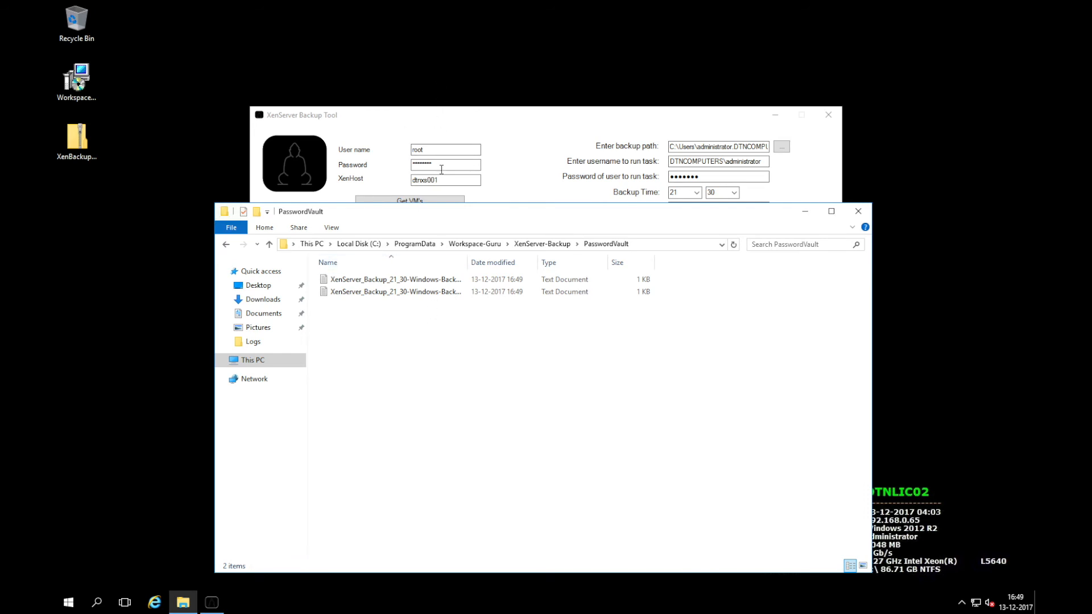
pyautogui.click(514, 116)
pyautogui.moveTo(547, 69); pyautogui.dragTo(557, 80)
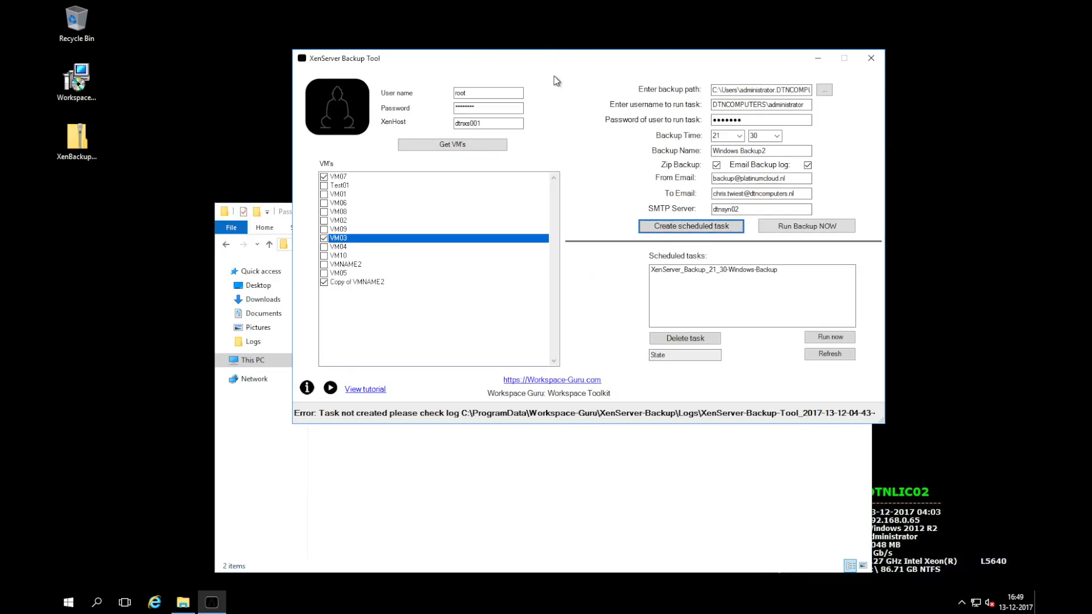
pyautogui.click(490, 519)
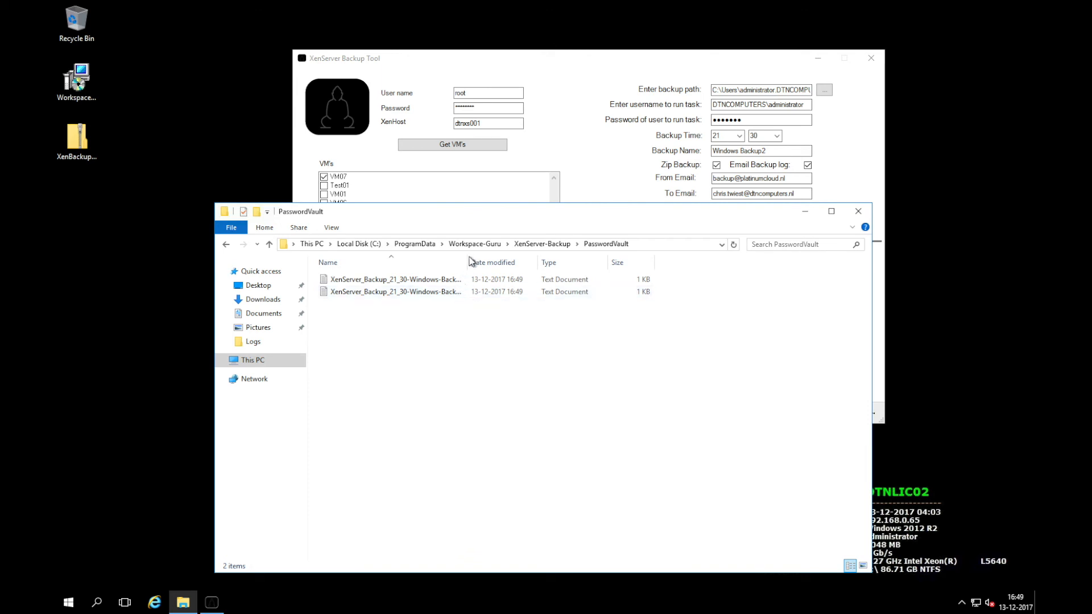
pyautogui.doubleClick(452, 281)
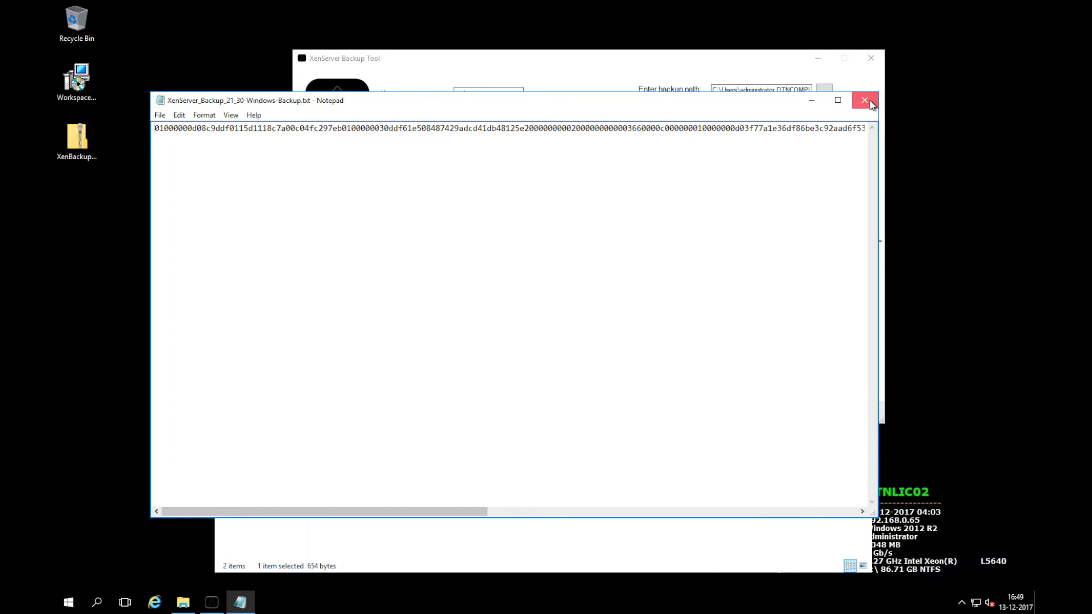
pyautogui.click(865, 100)
# Open the Scripts folder, widen the Name column, and bring up actions for the first .ps1 script
pyautogui.click(550, 243)
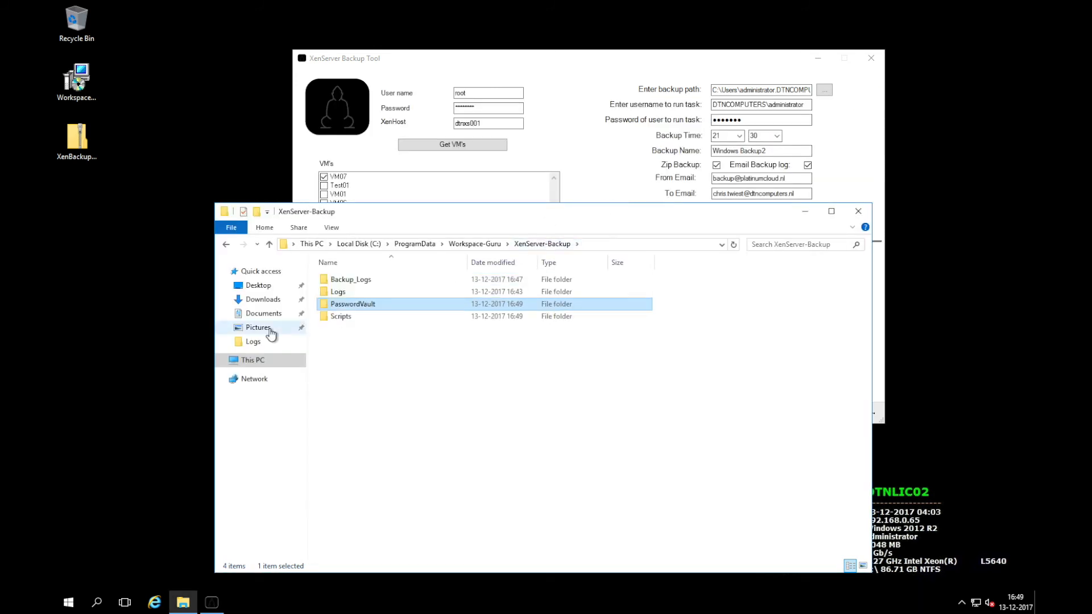
pyautogui.click(352, 318)
pyautogui.doubleClick(351, 316)
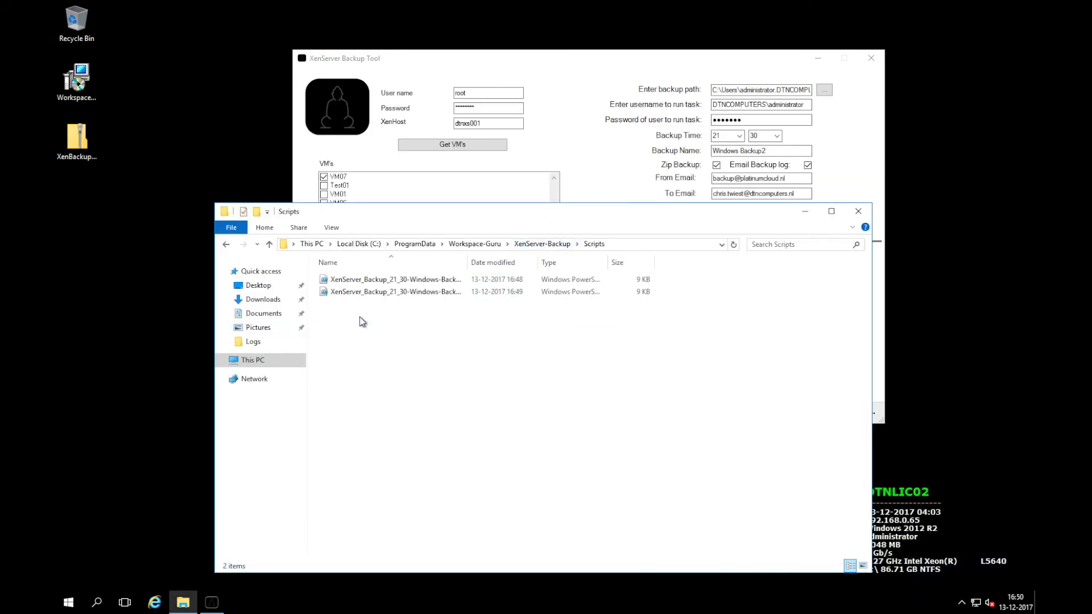
pyautogui.moveTo(466, 264); pyautogui.dragTo(561, 264)
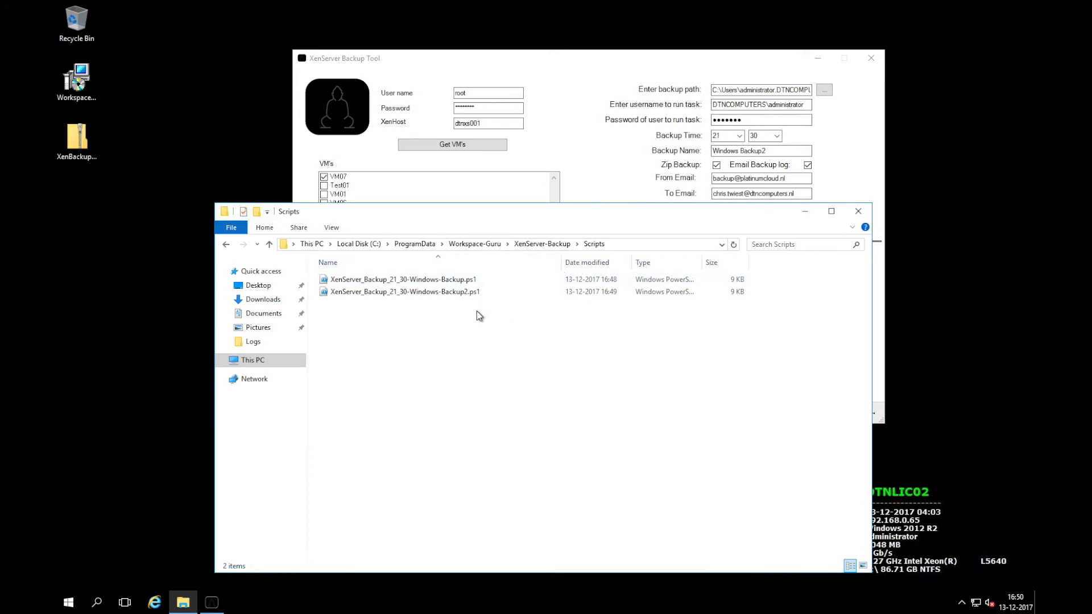
pyautogui.click(456, 280)
pyautogui.rightClick(459, 284)
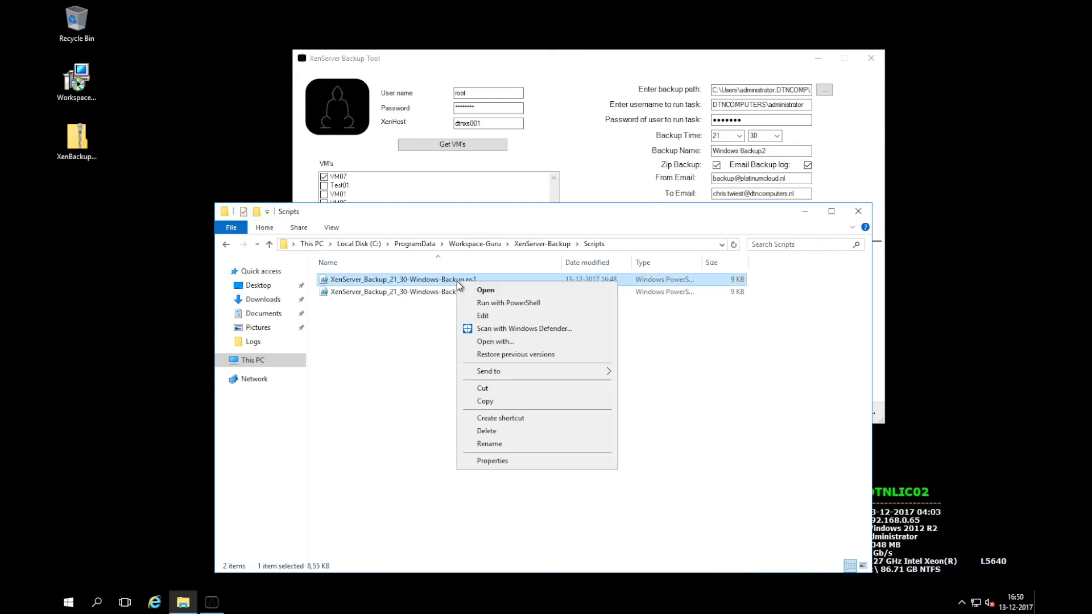
pyautogui.click(483, 315)
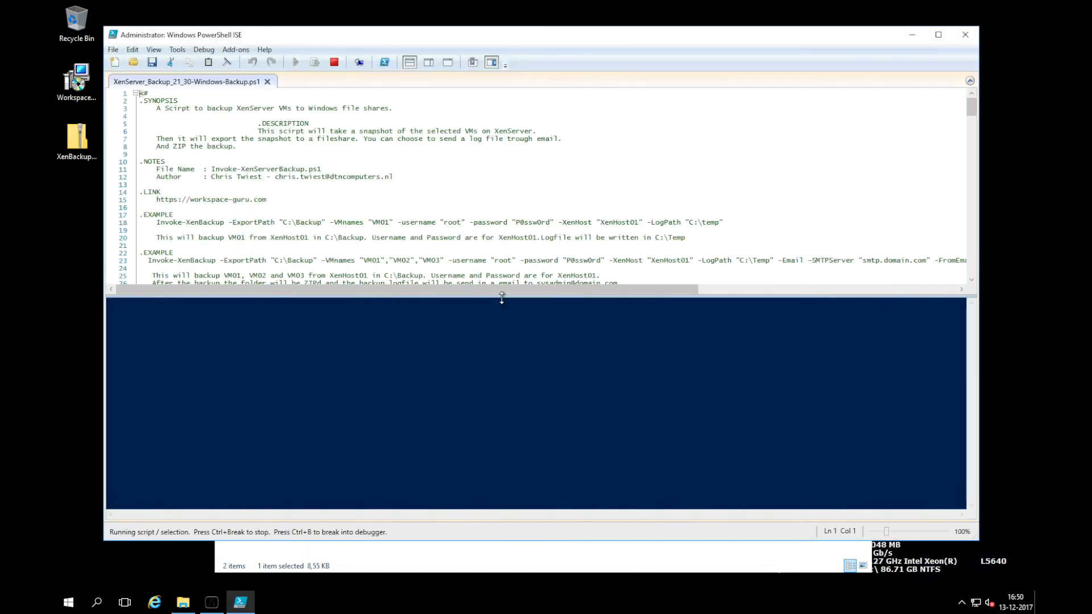
pyautogui.doubleClick(467, 40)
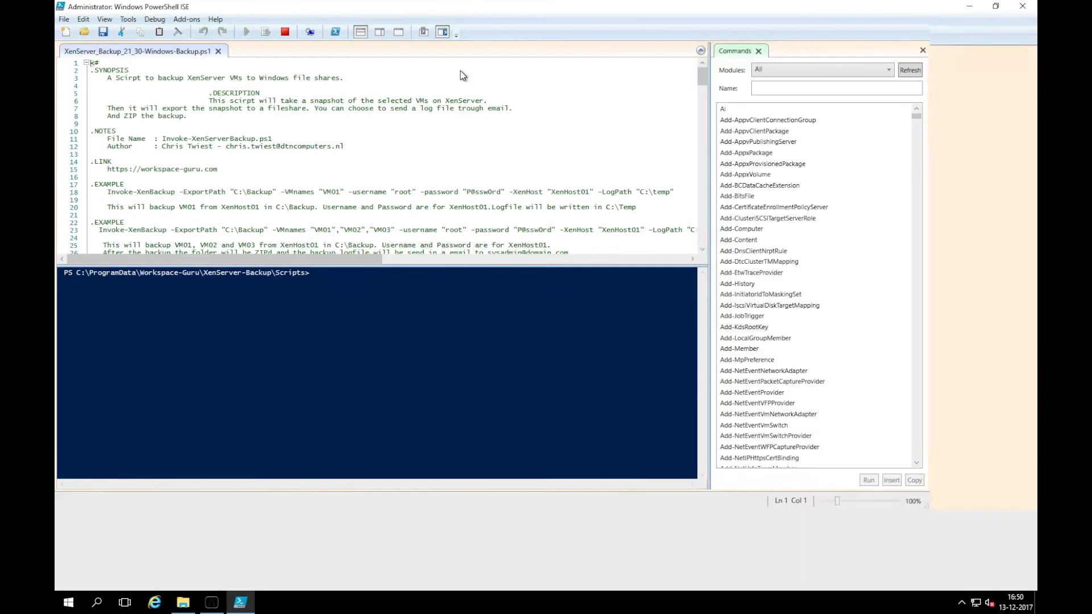
pyautogui.click(448, 160)
pyautogui.scroll(-1, 448, 160)
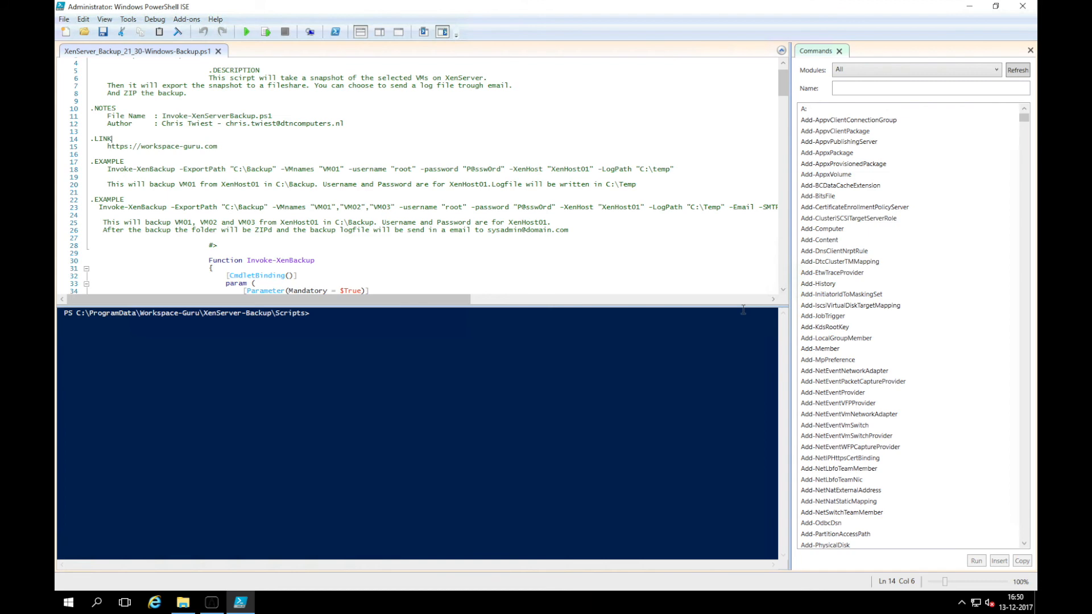
pyautogui.moveTo(742, 305); pyautogui.dragTo(739, 440)
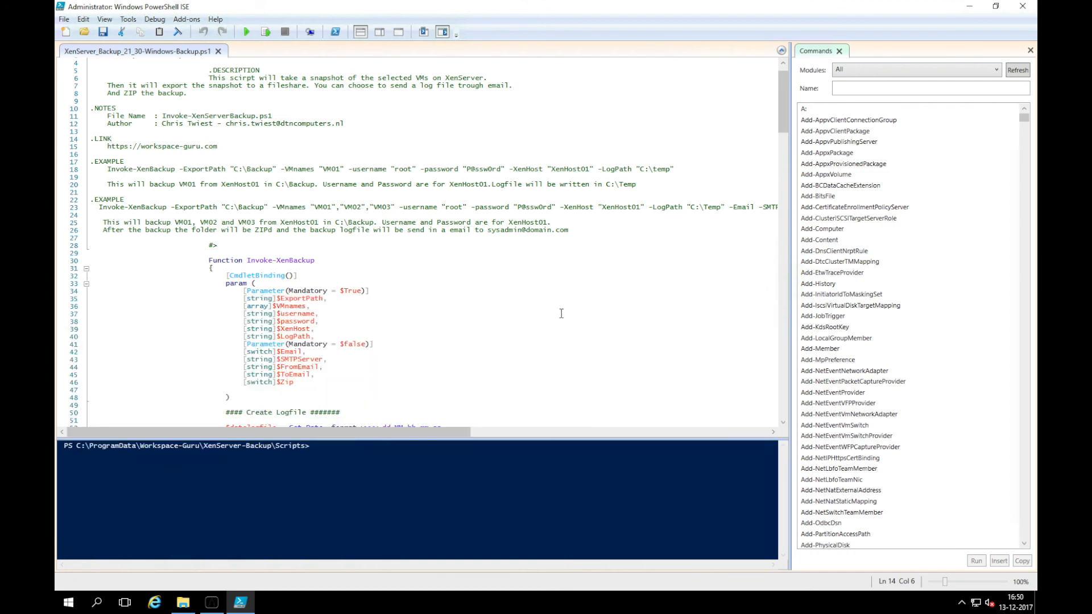
pyautogui.scroll(-20, 561, 313)
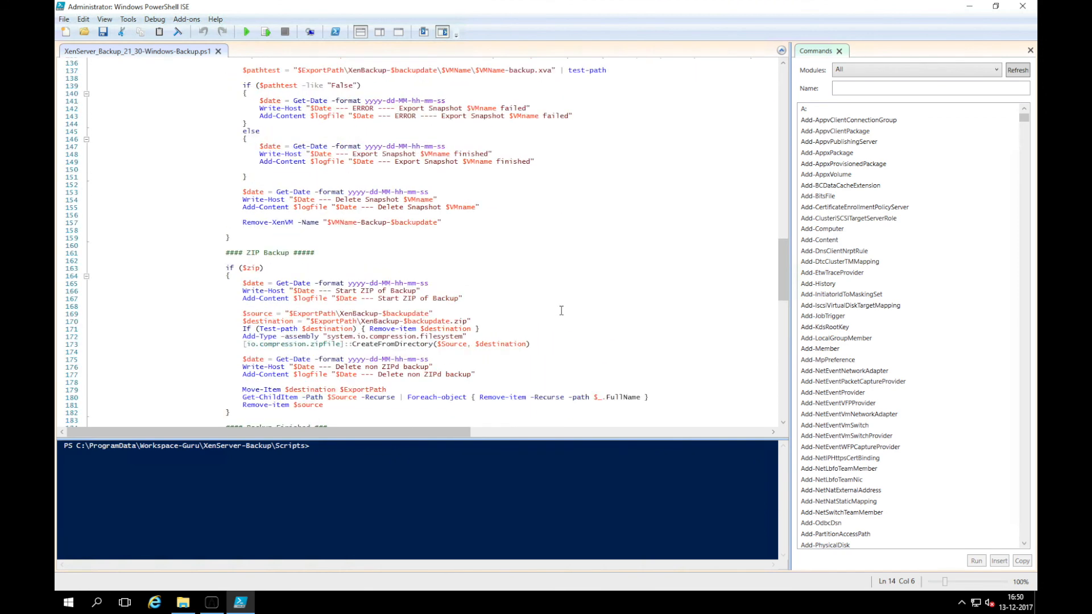
pyautogui.scroll(-20, 561, 311)
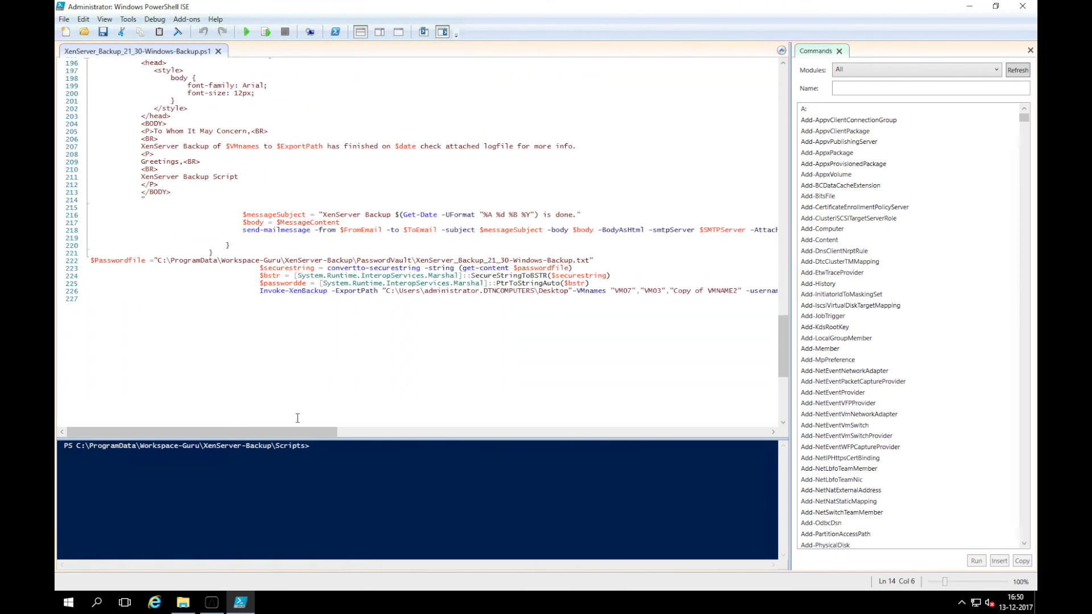
pyautogui.moveTo(303, 431); pyautogui.dragTo(360, 436)
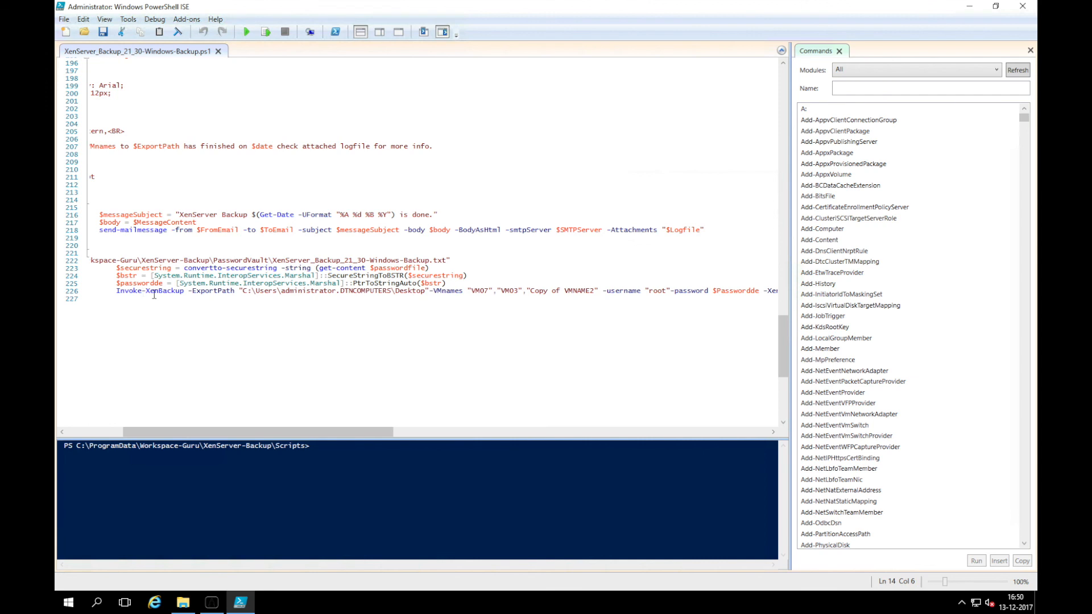
pyautogui.moveTo(371, 431); pyautogui.dragTo(505, 414)
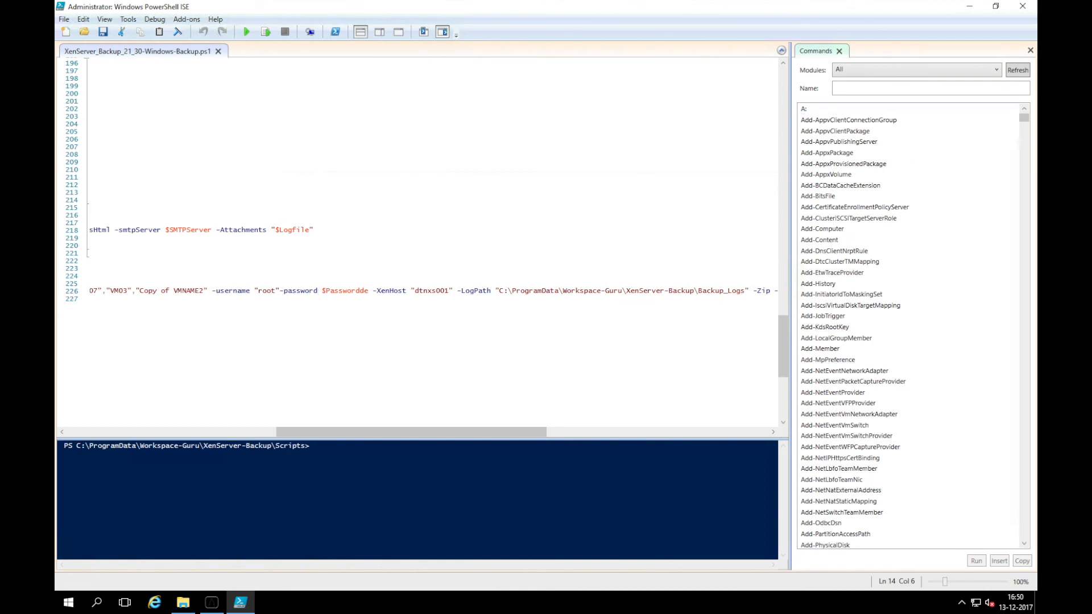
pyautogui.click(1022, 6)
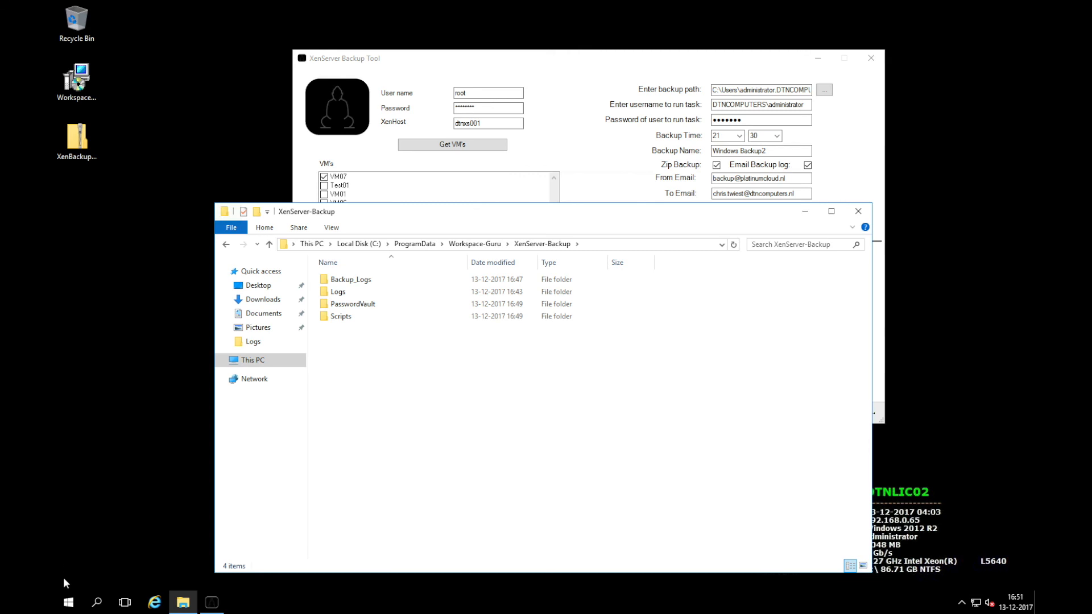
# In Task Scheduler, check that XenServer_Backup_21_30-Windows-Backup runs the PowerShell script daily at 21:30
pyautogui.click(97, 603)
pyautogui.write('ta')
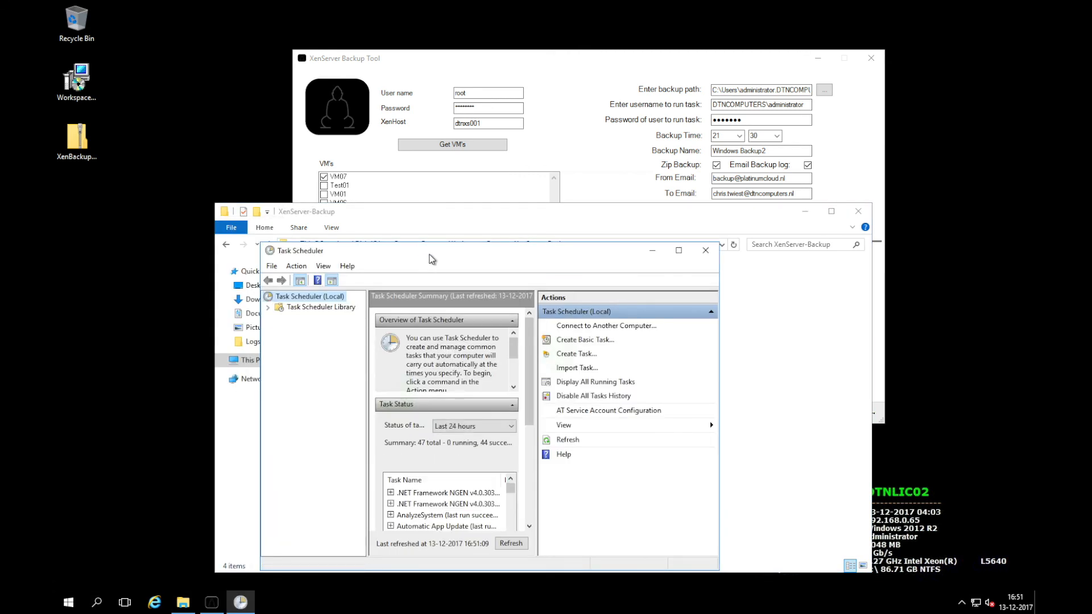
pyautogui.doubleClick(432, 259)
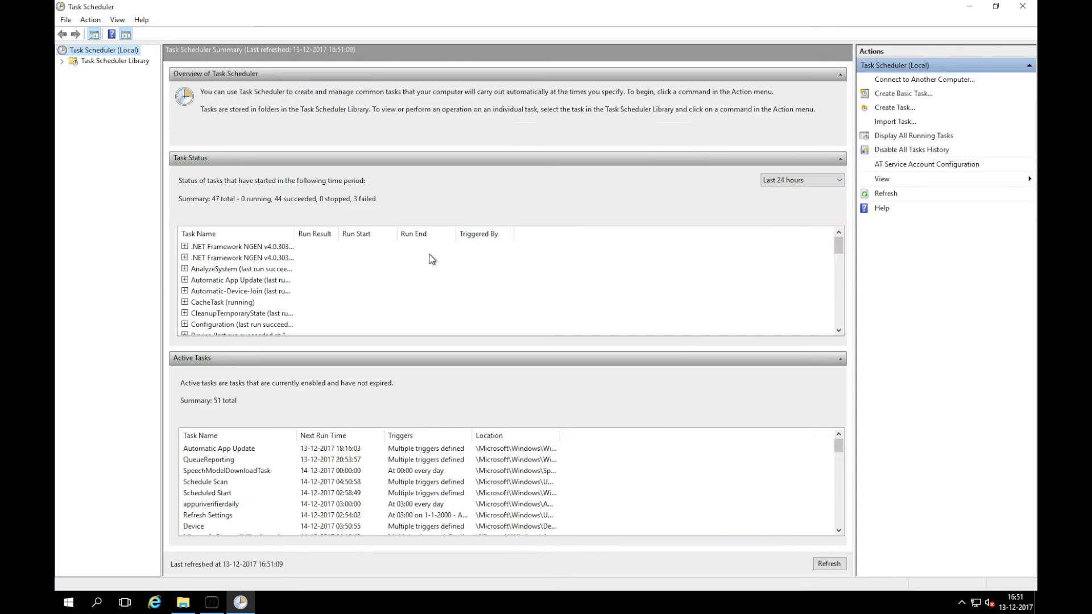
pyautogui.click(110, 63)
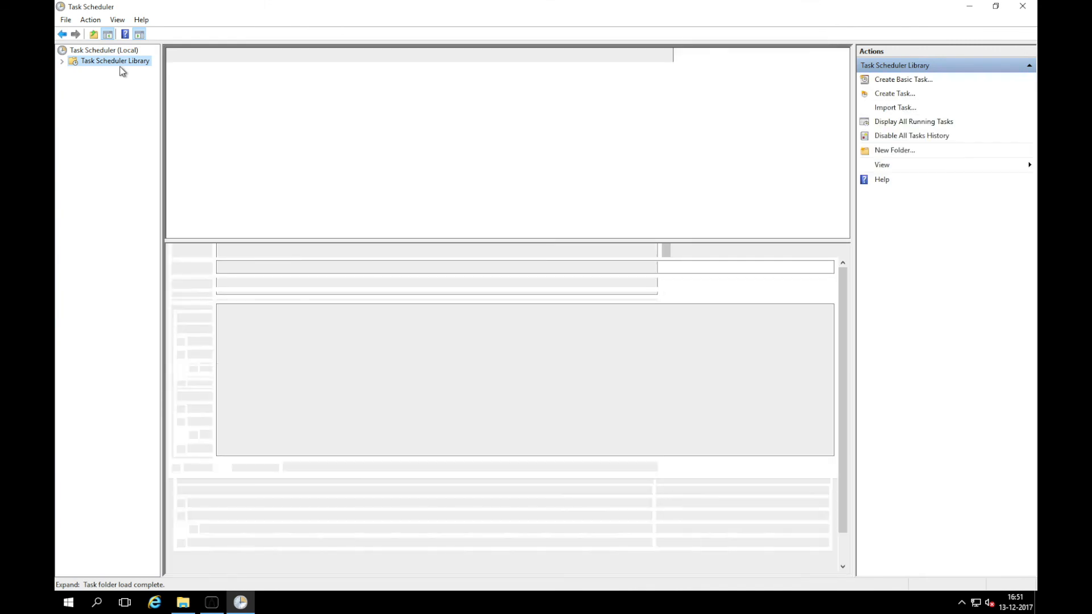
pyautogui.click(241, 57)
pyautogui.moveTo(226, 55); pyautogui.dragTo(294, 67)
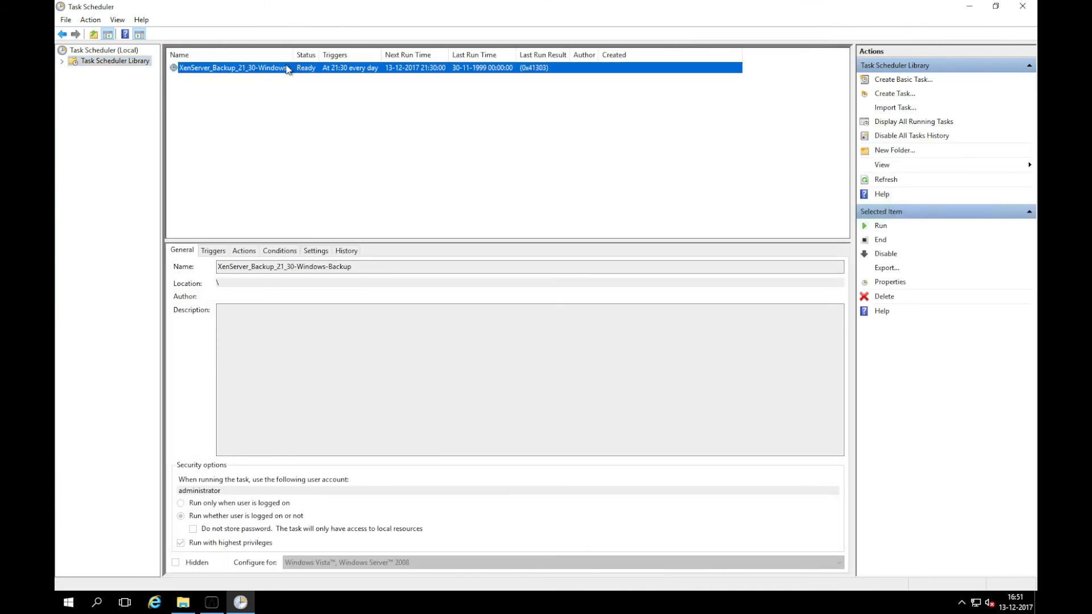
pyautogui.click(251, 251)
pyautogui.click(510, 306)
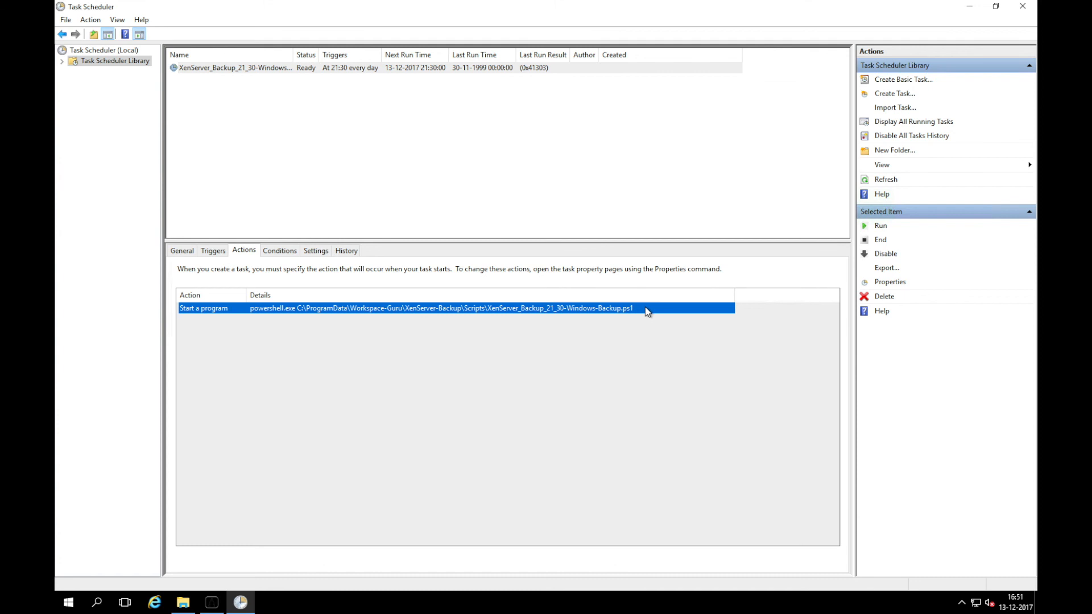
# Close Task Scheduler and the Explorer window, leaving only the backup tool open
pyautogui.click(1022, 7)
pyautogui.click(858, 212)
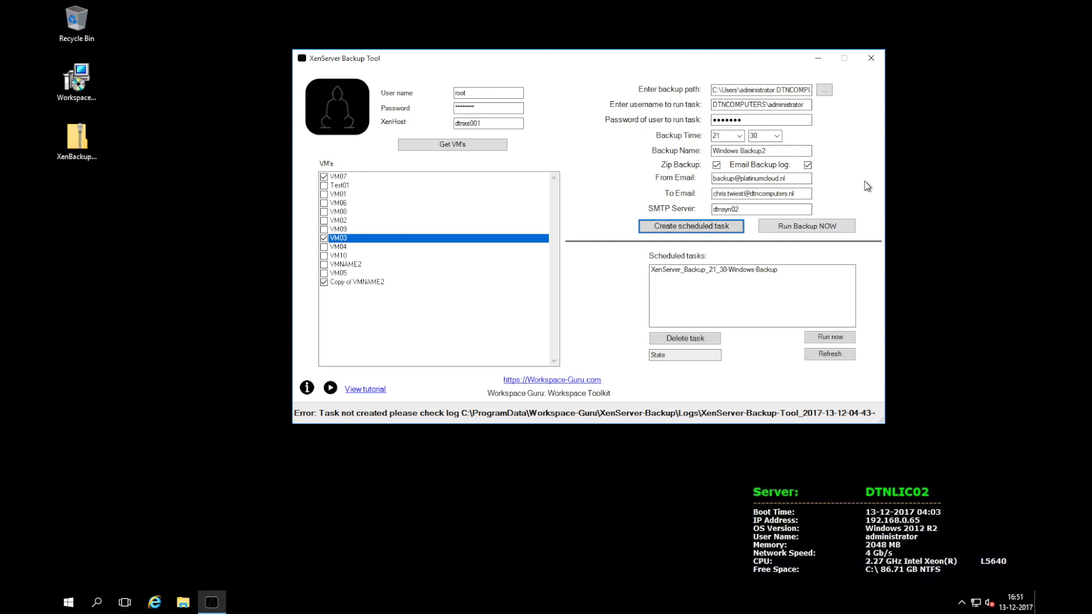
pyautogui.moveTo(755, 7)
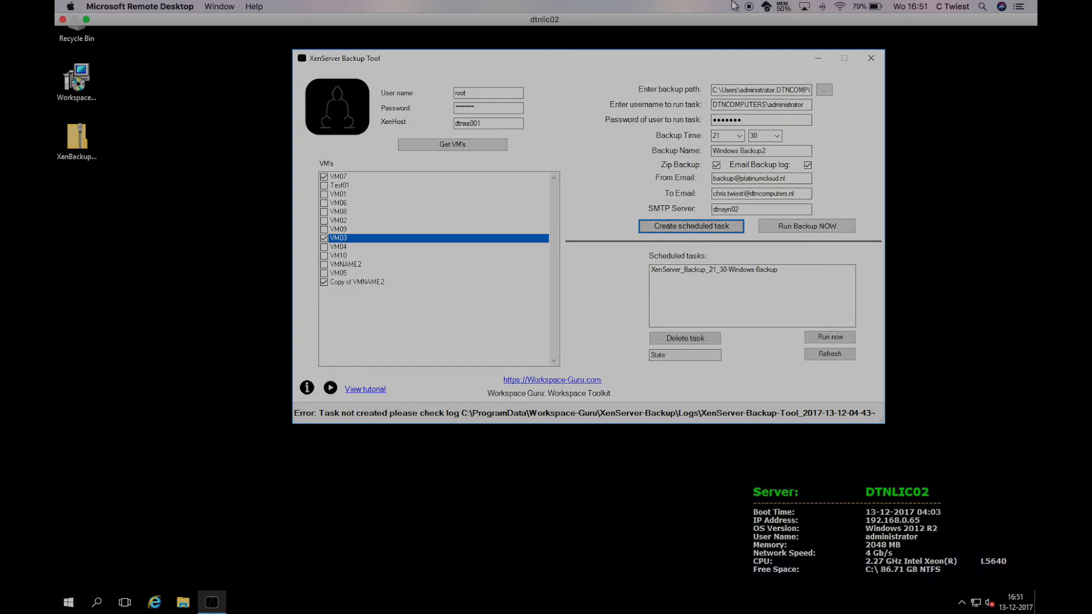